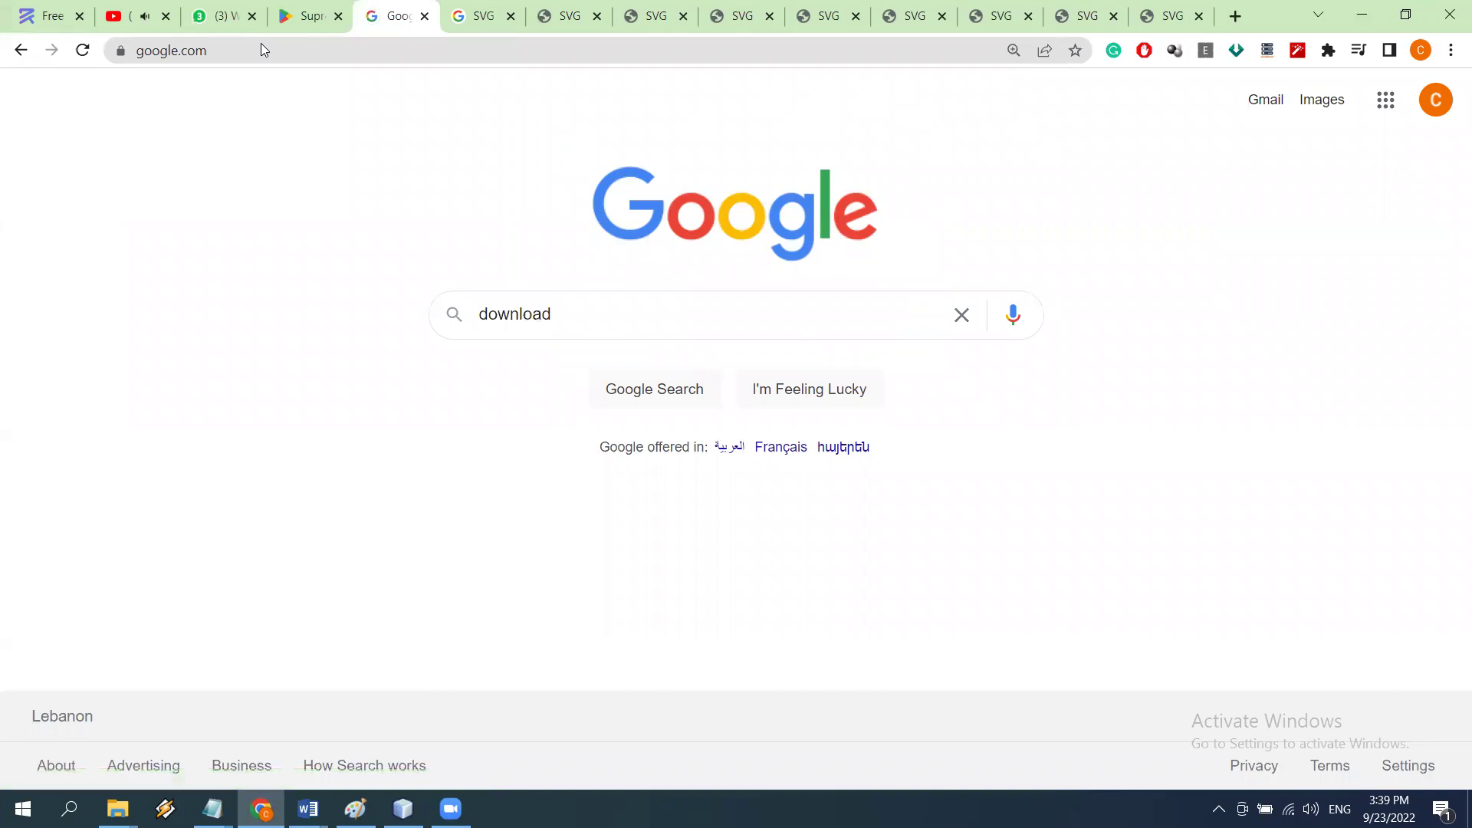
Step: Search Google for "download svg images" and open the freesvg.org result in a new tab
text(vg images)
key(Return)
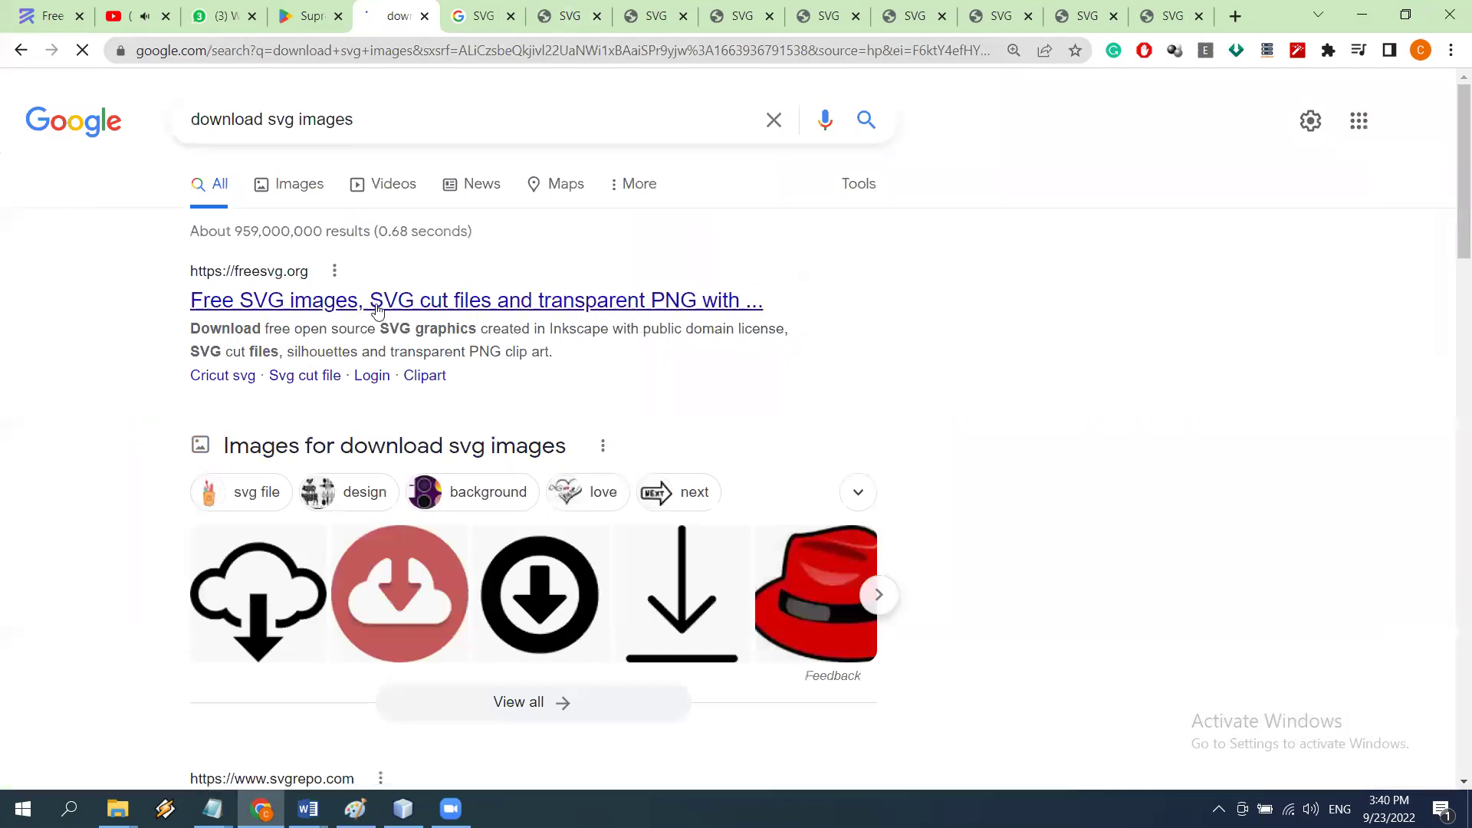
right_click(498, 307)
click(541, 317)
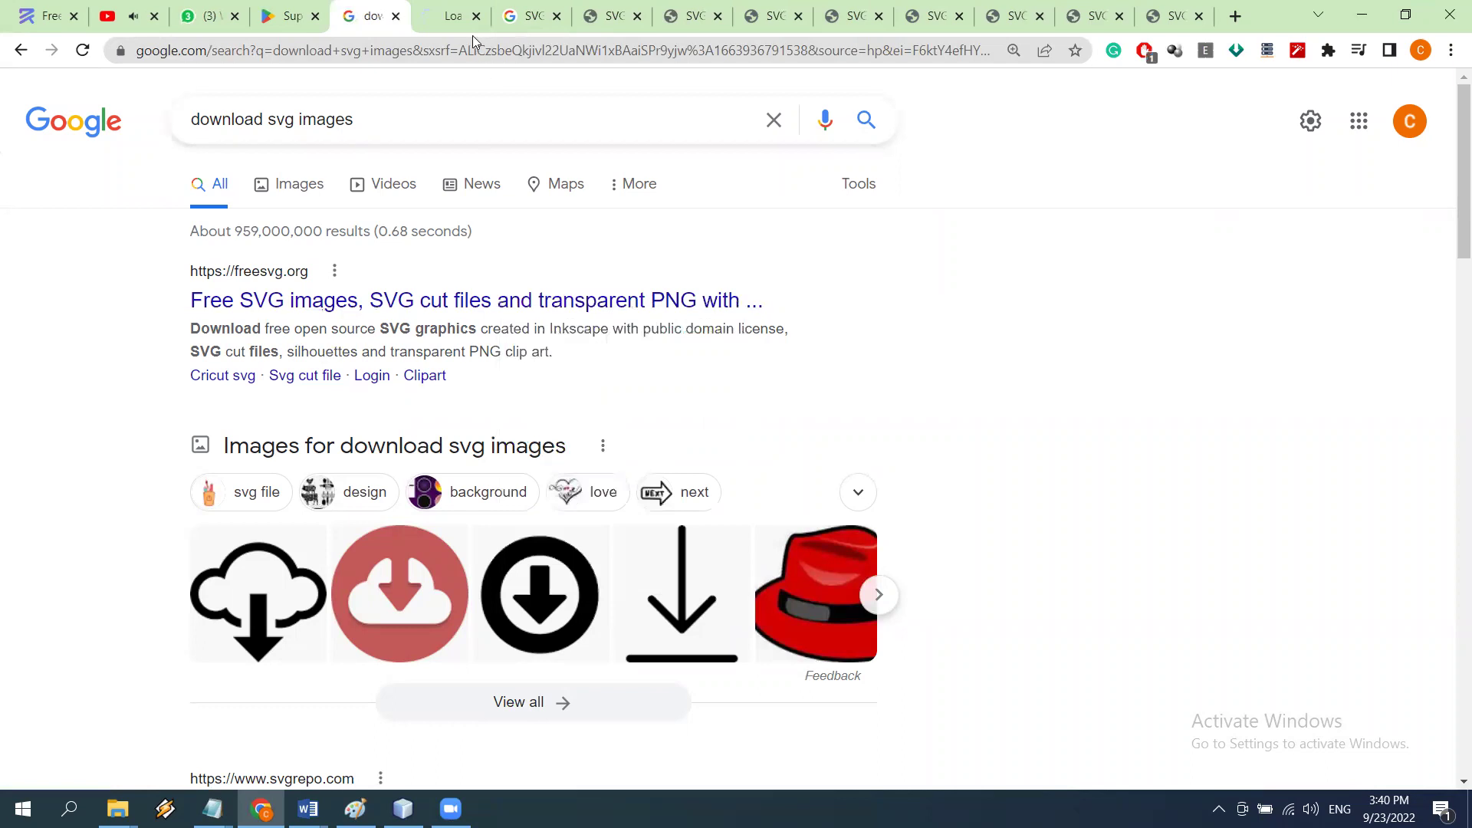
click(457, 14)
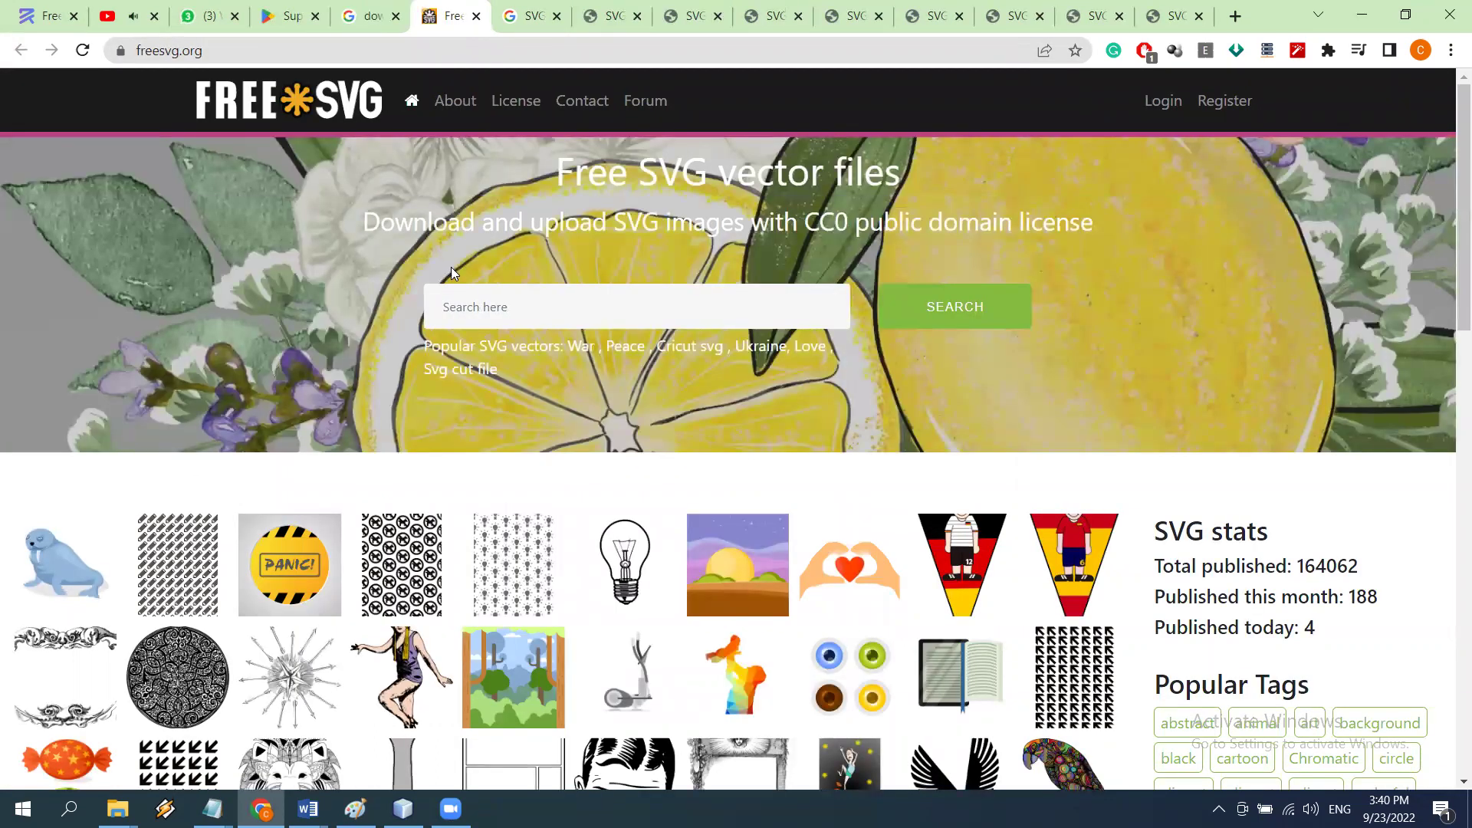
Step: Browse the freesvg.org gallery and open the light bulb image's page in a new tab
scroll(451, 267, down, 1)
scroll(467, 272, down, 2)
scroll(614, 355, down, 1)
scroll(613, 355, up, 1)
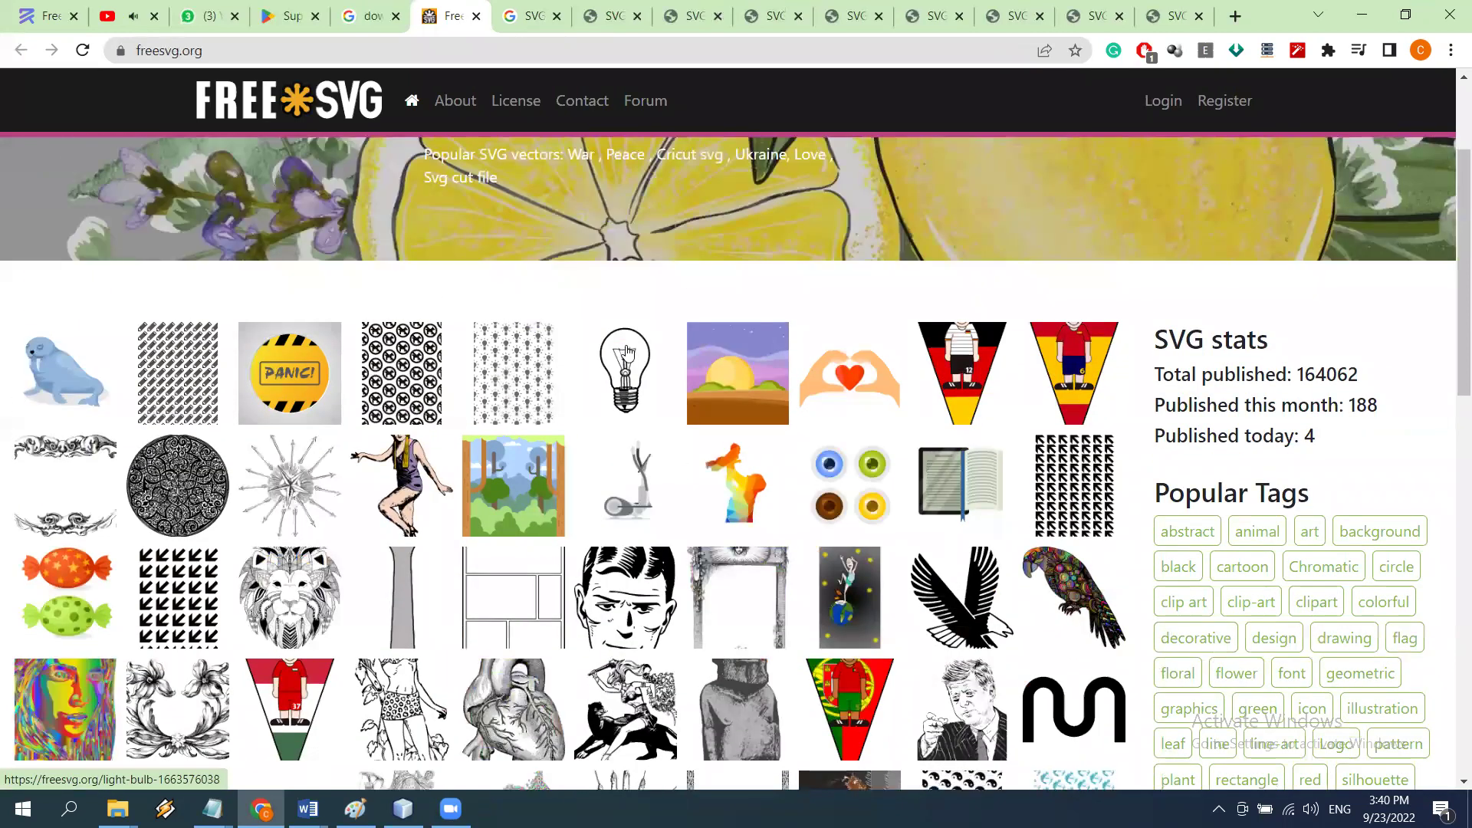
right_click(627, 351)
click(715, 357)
click(502, 16)
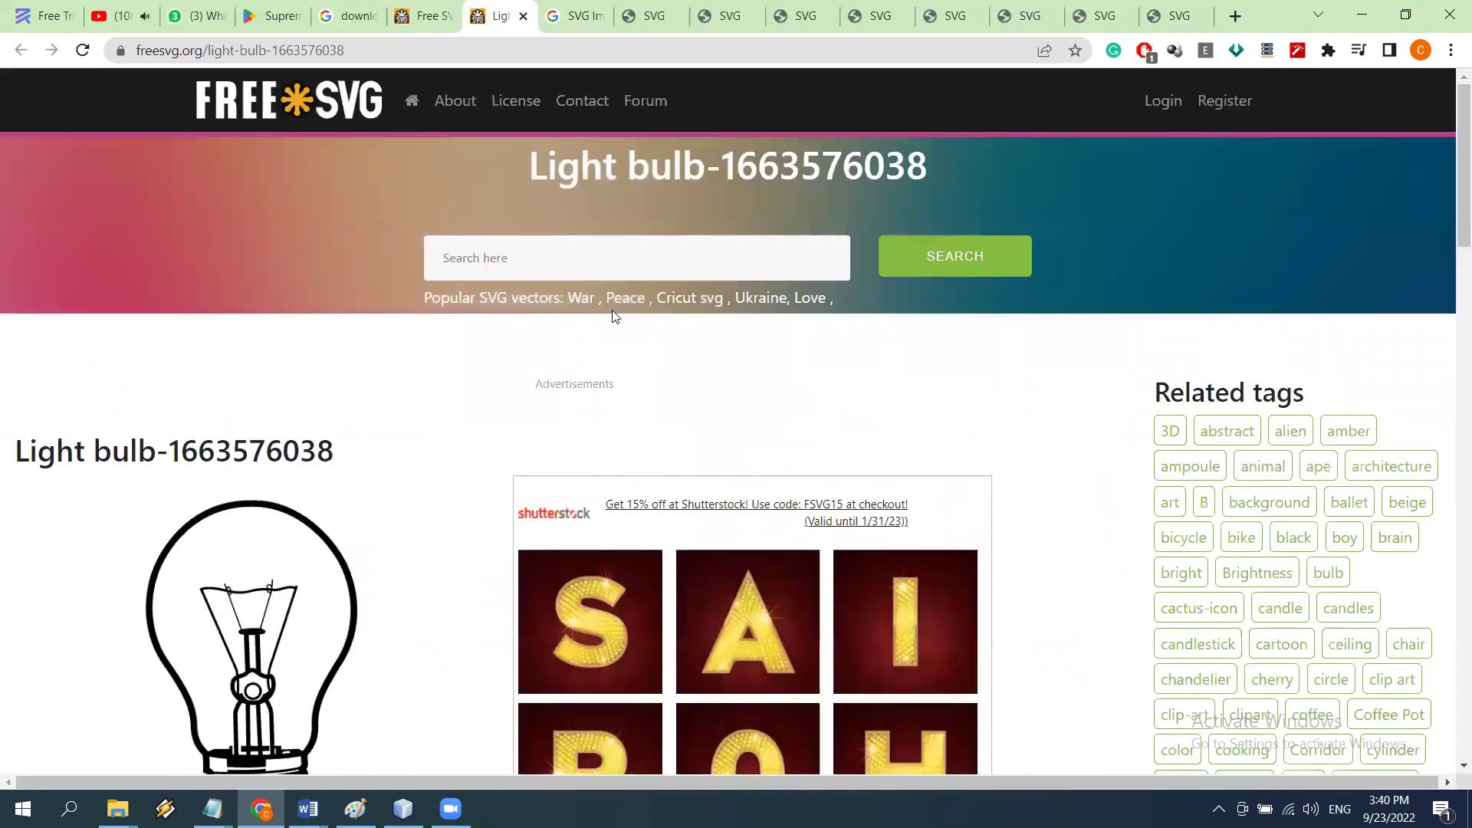
Step: Download the light bulb image in SVG format from its page
scroll(613, 317, down, 1)
scroll(594, 322, down, 4)
scroll(491, 444, up, 1)
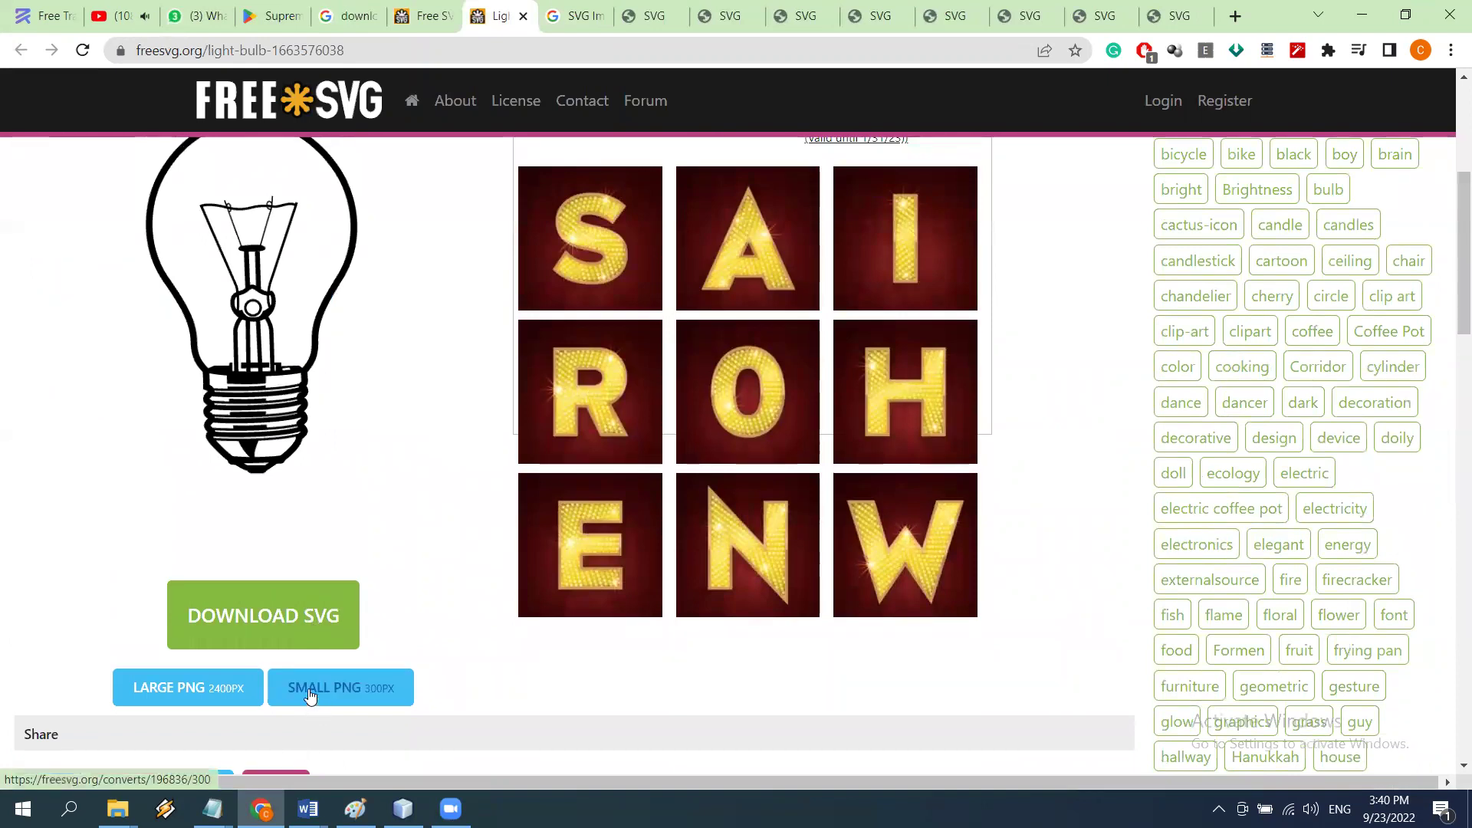
click(307, 640)
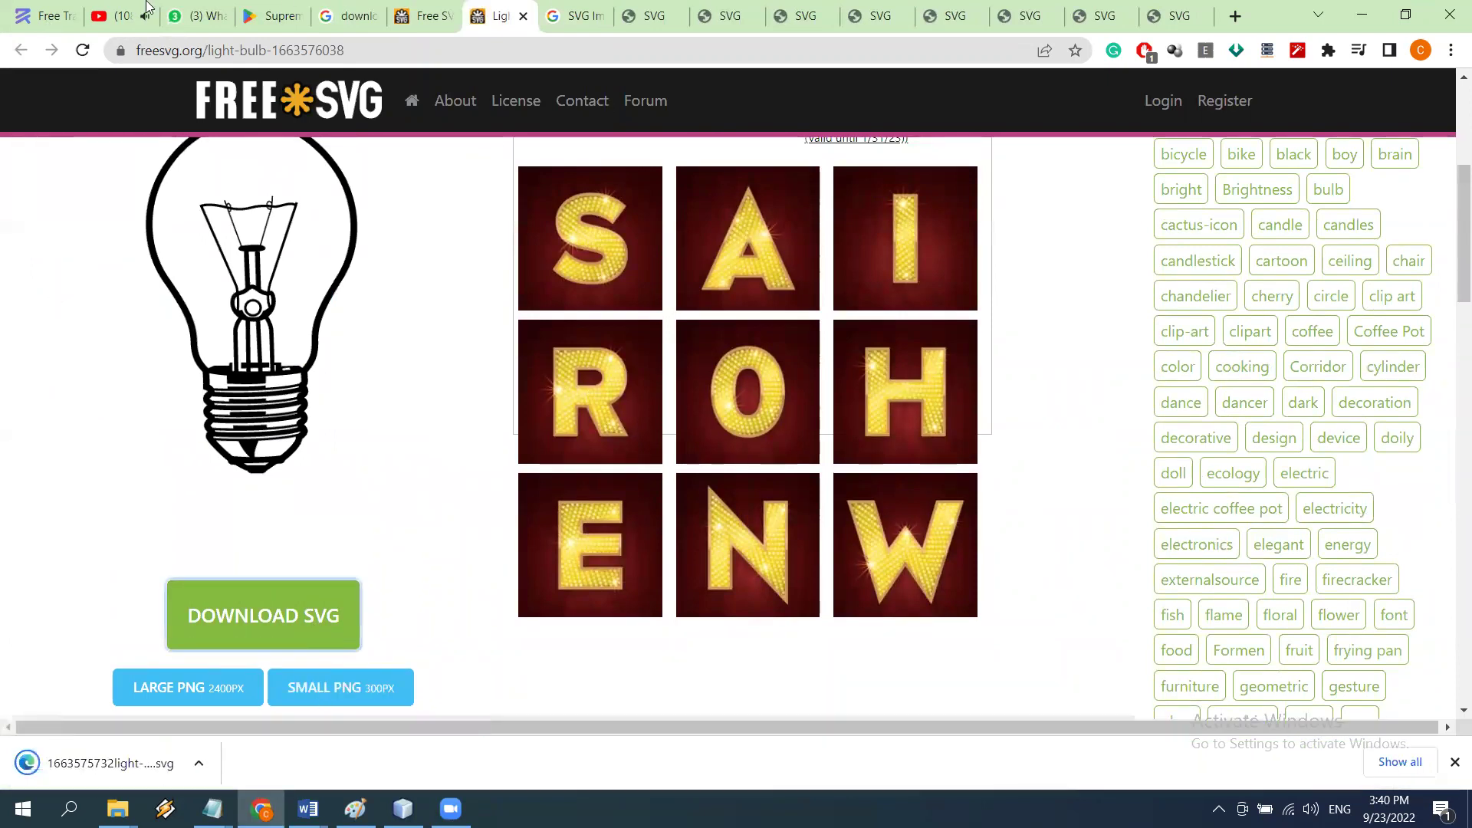
click(202, 763)
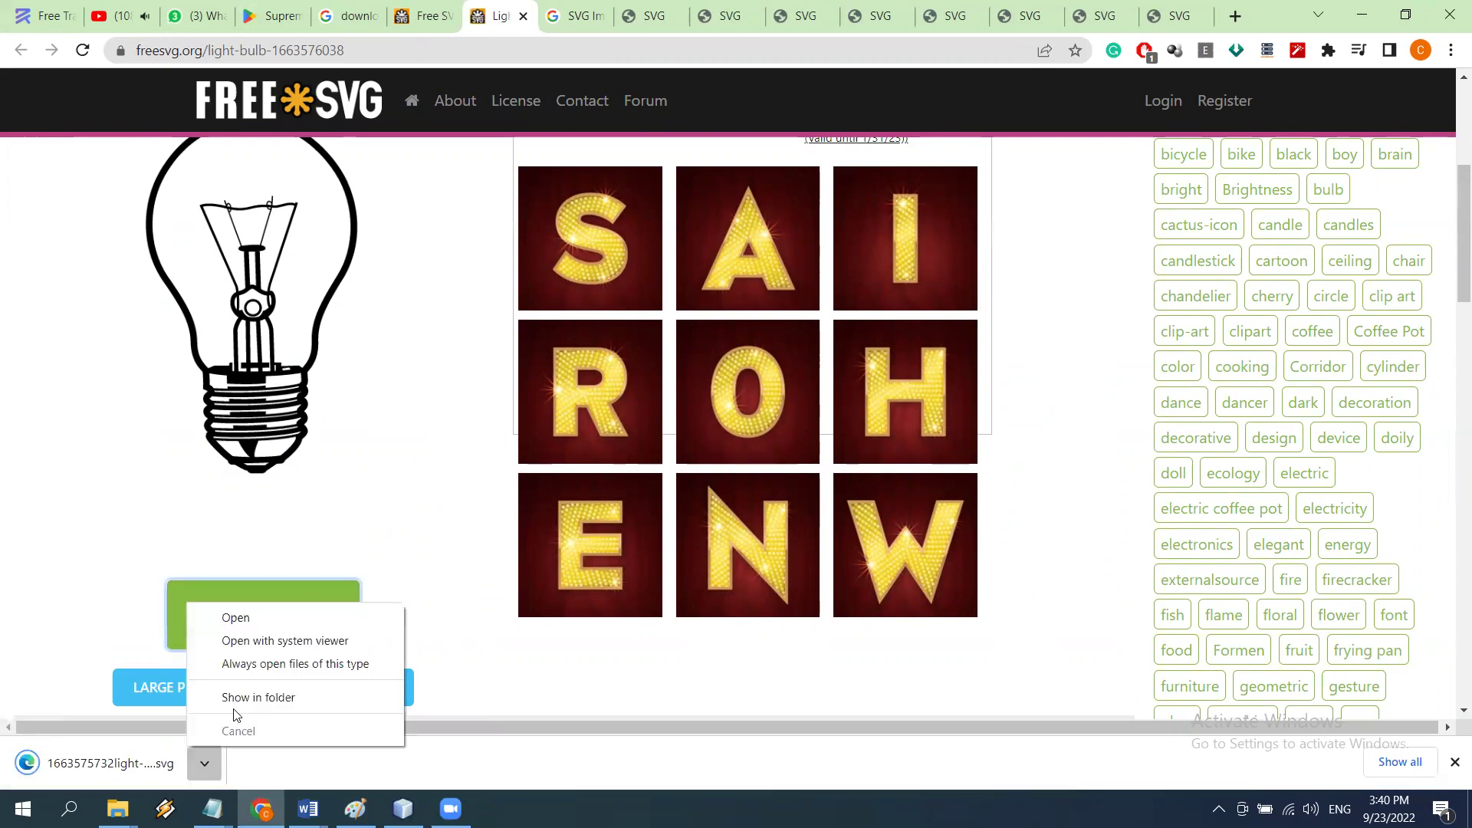
click(234, 699)
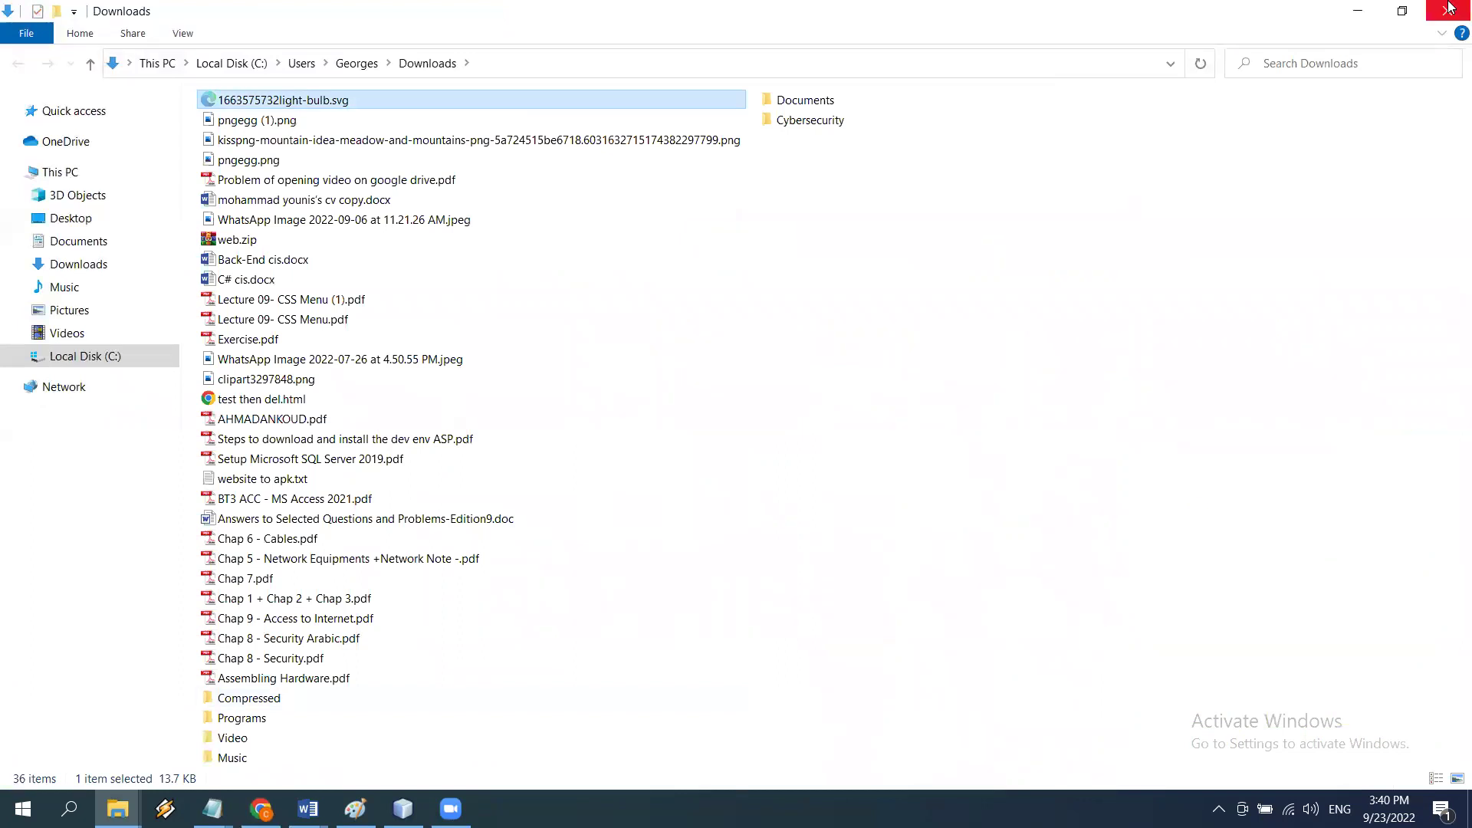
click(1449, 10)
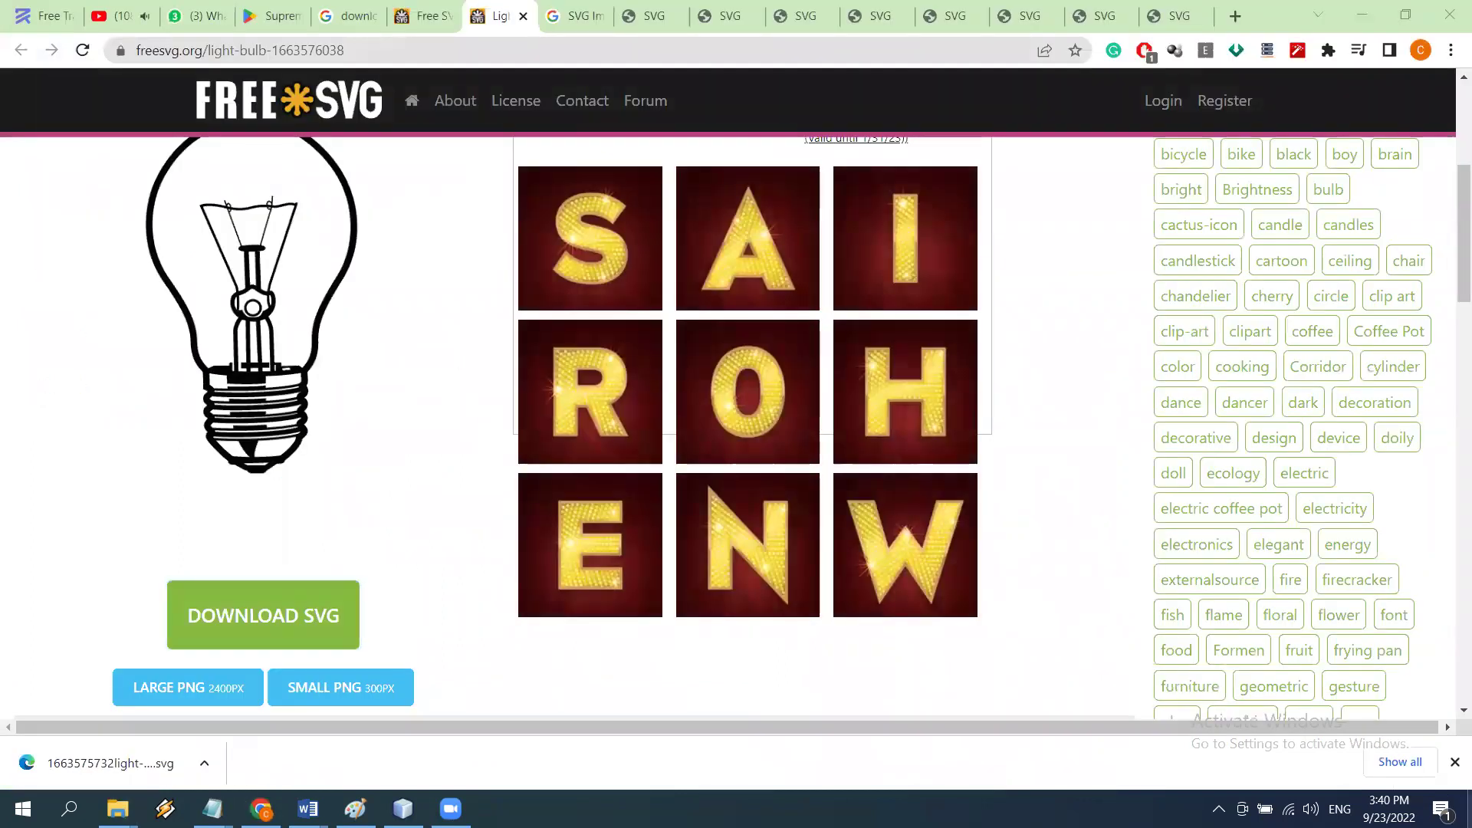
key(super+d)
double_click(705, 256)
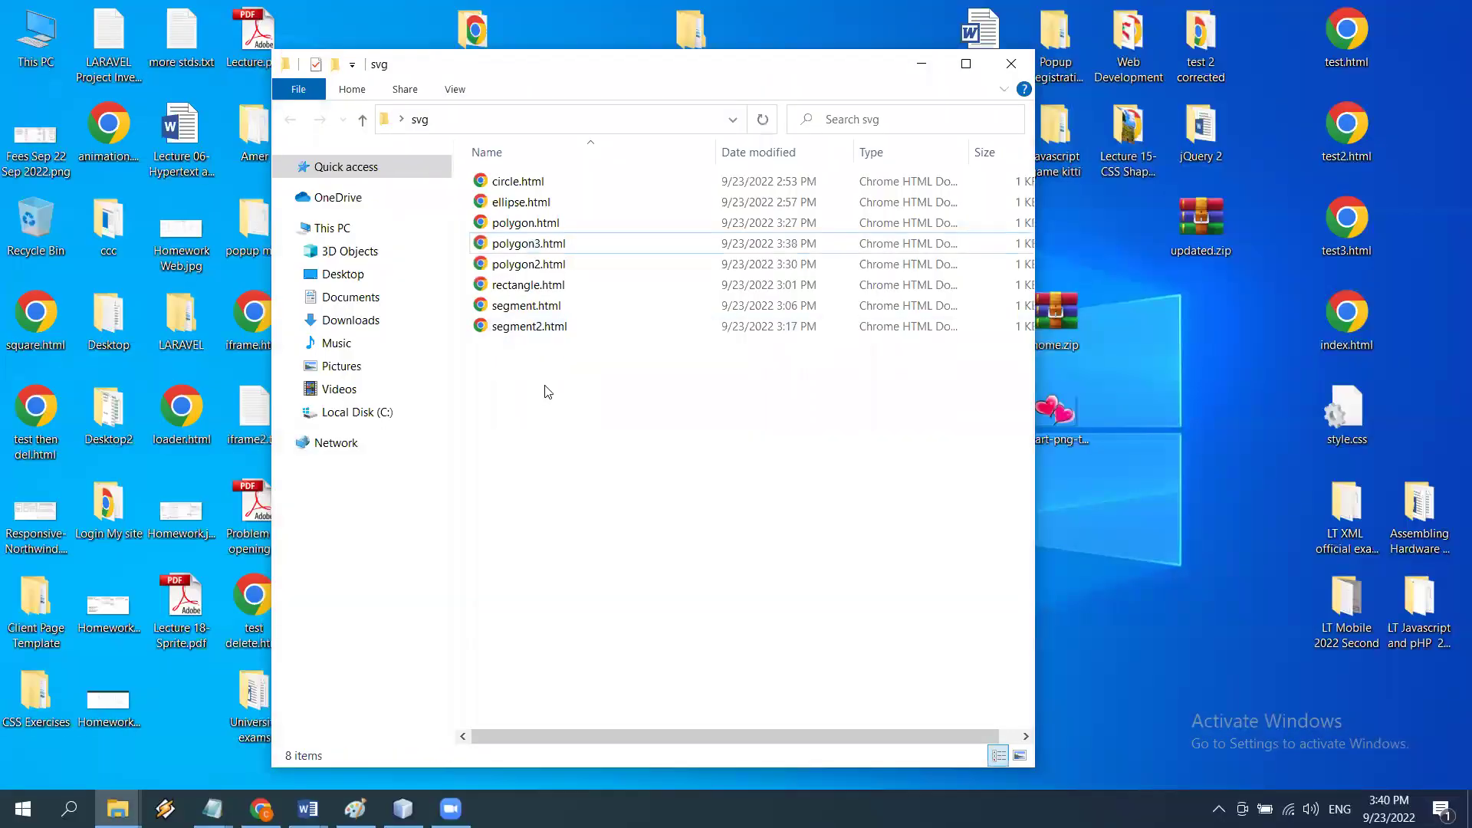
right_click(541, 381)
click(583, 514)
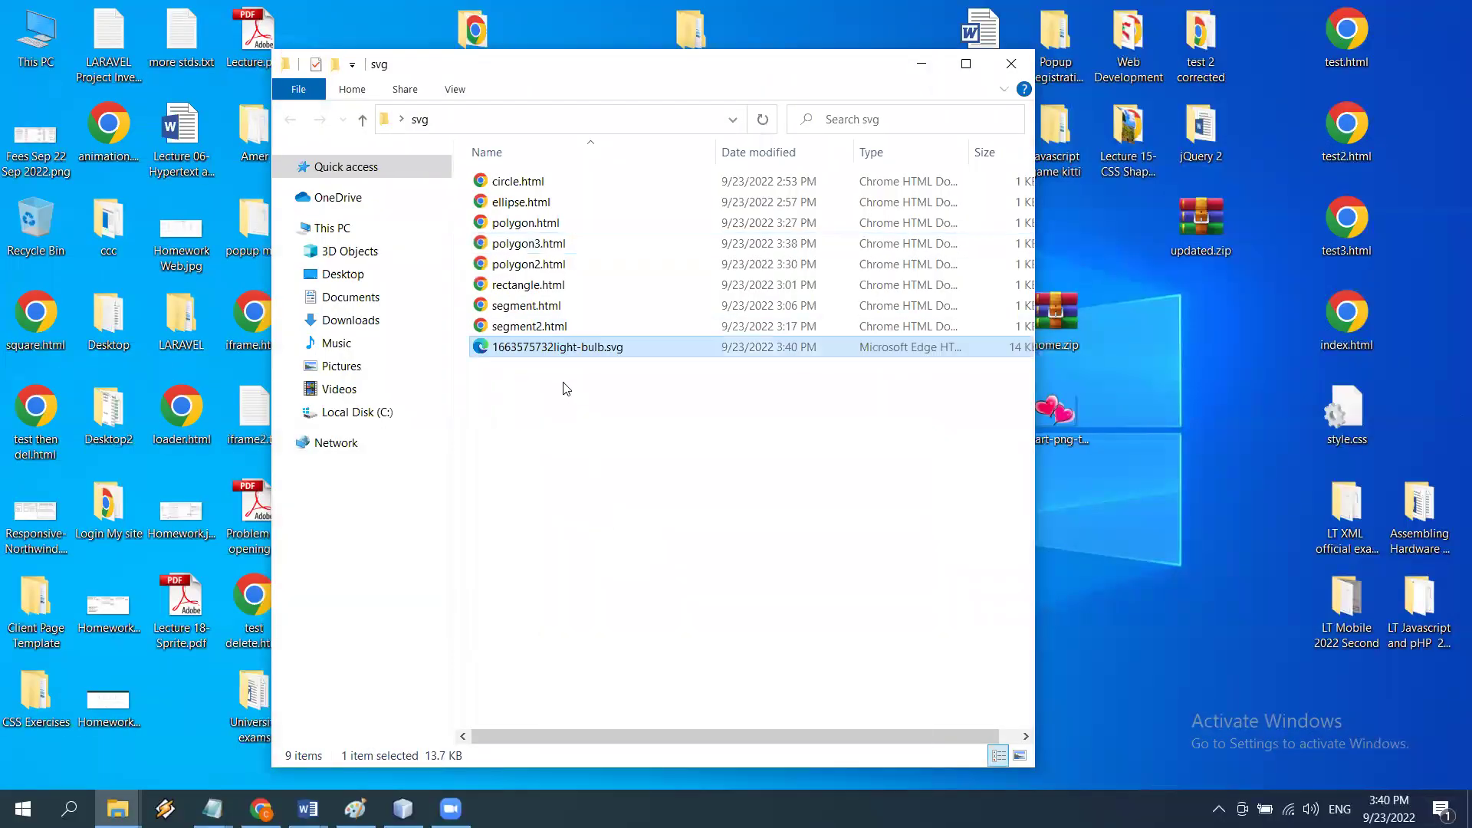
right_click(562, 351)
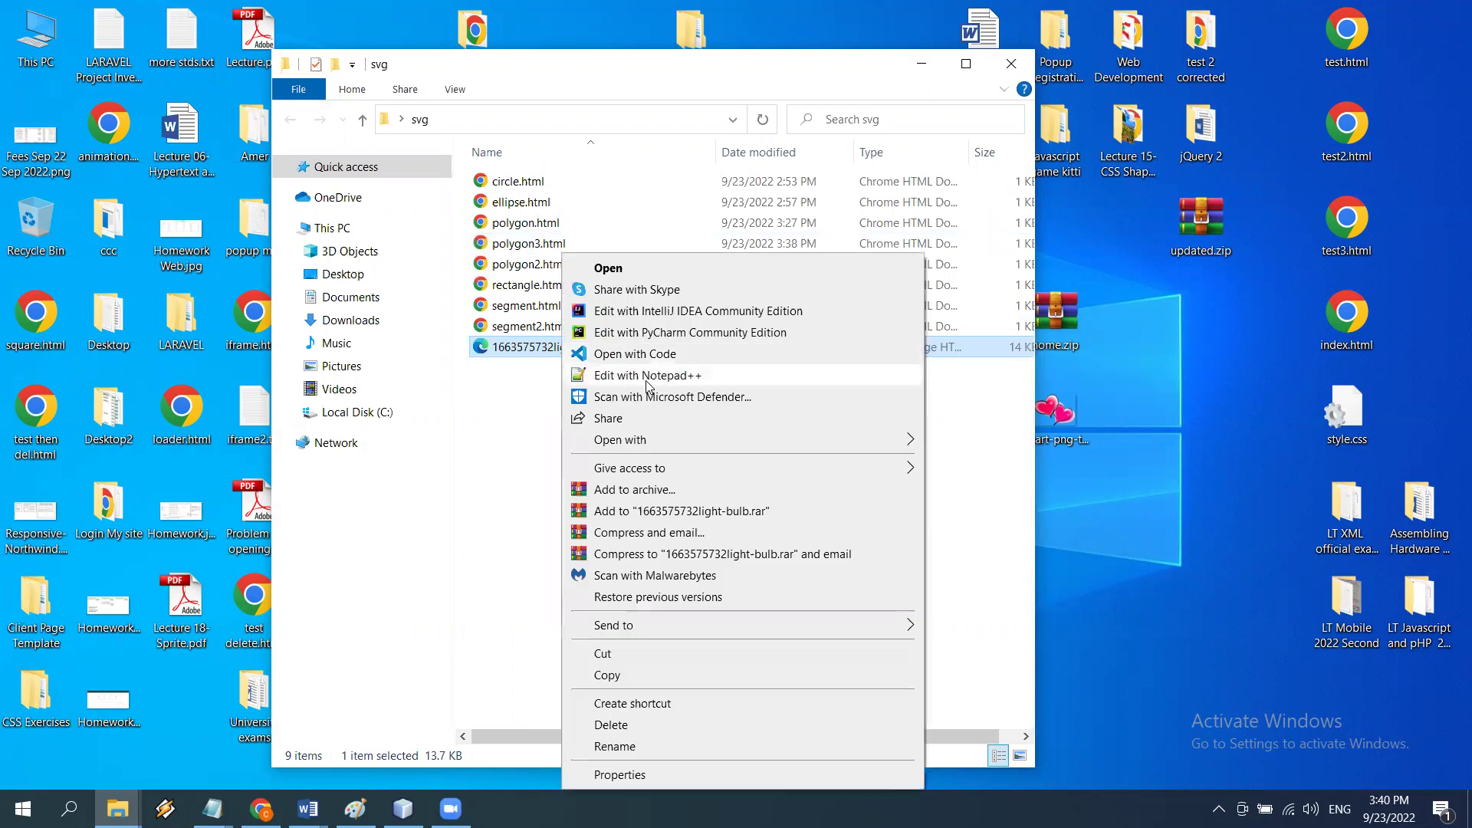
mouse_move(641, 443)
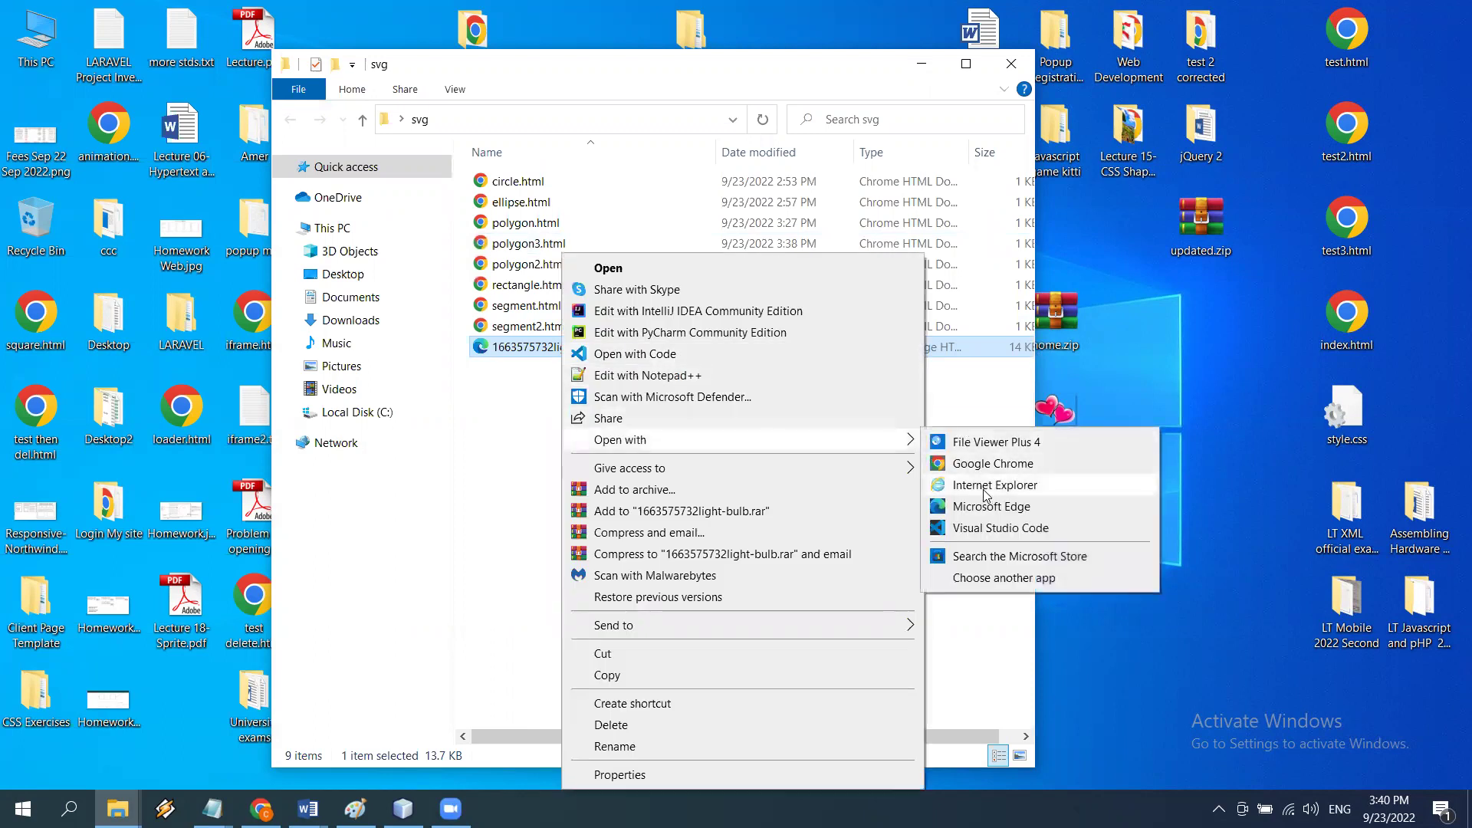
click(483, 553)
Step: Launch Sublime Text and close the information_schema.sql file that is open in it
mouse_move(355, 809)
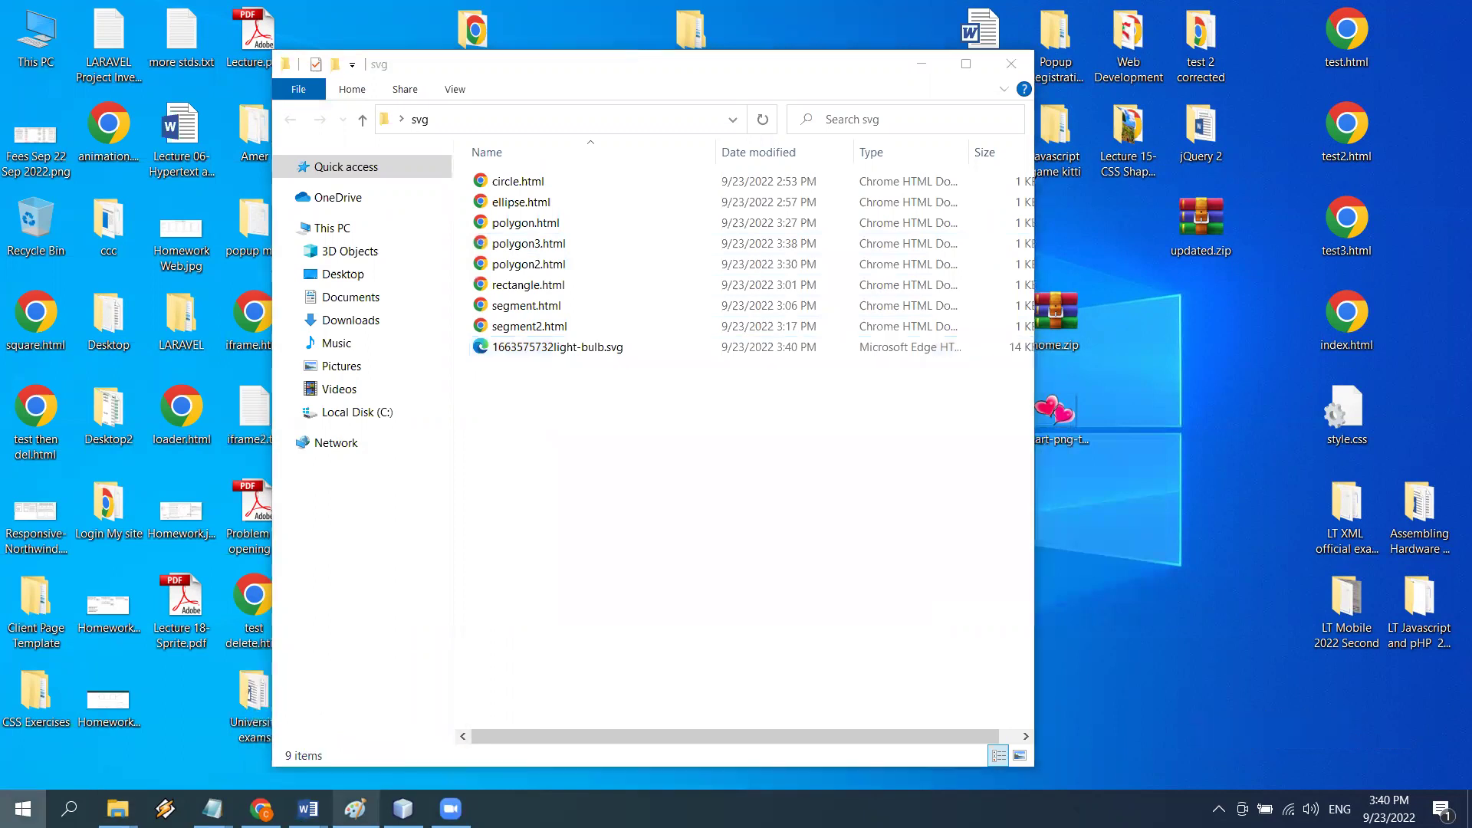
key(super)
text(sub)
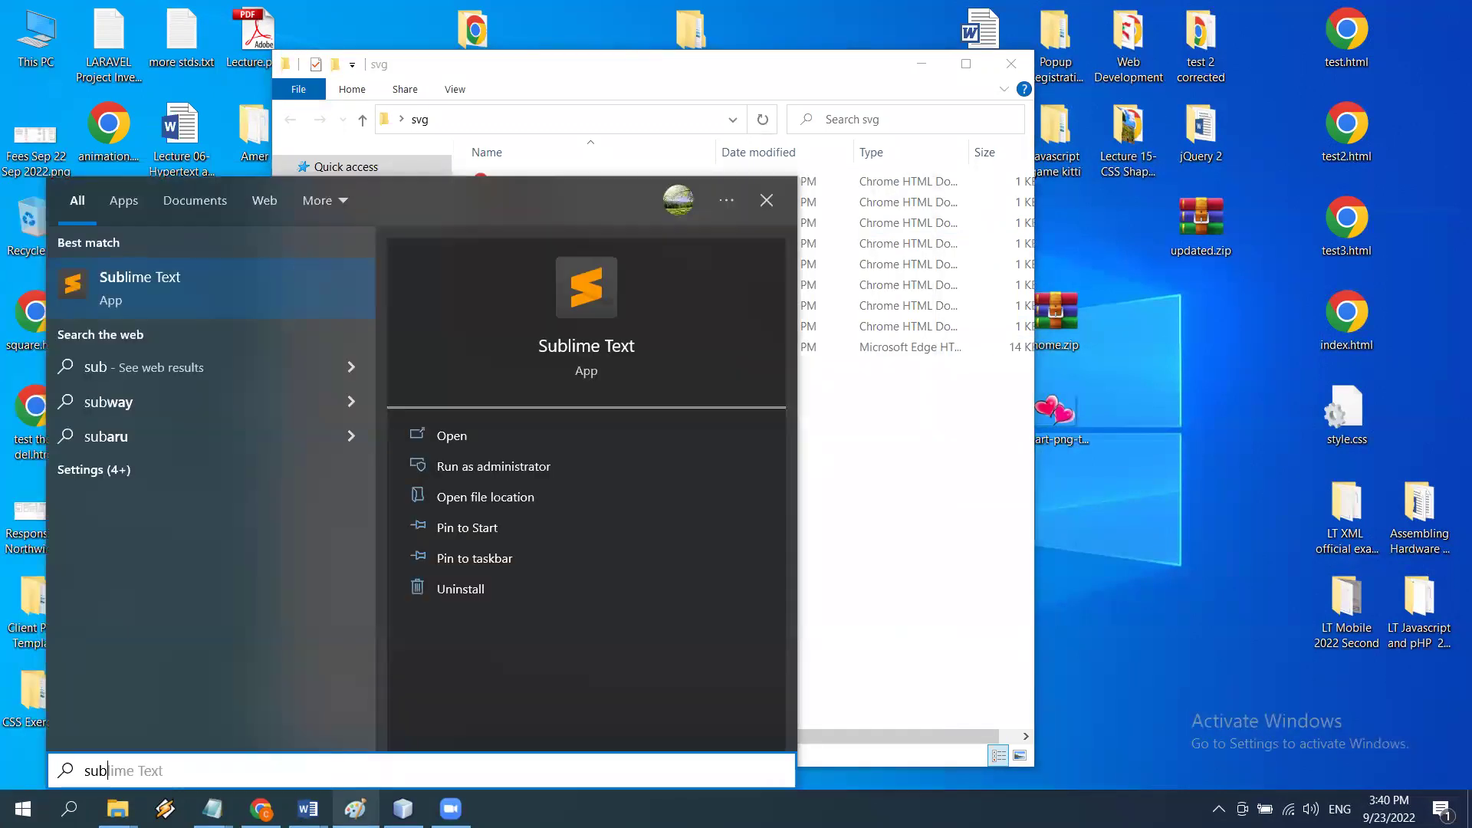
click(330, 292)
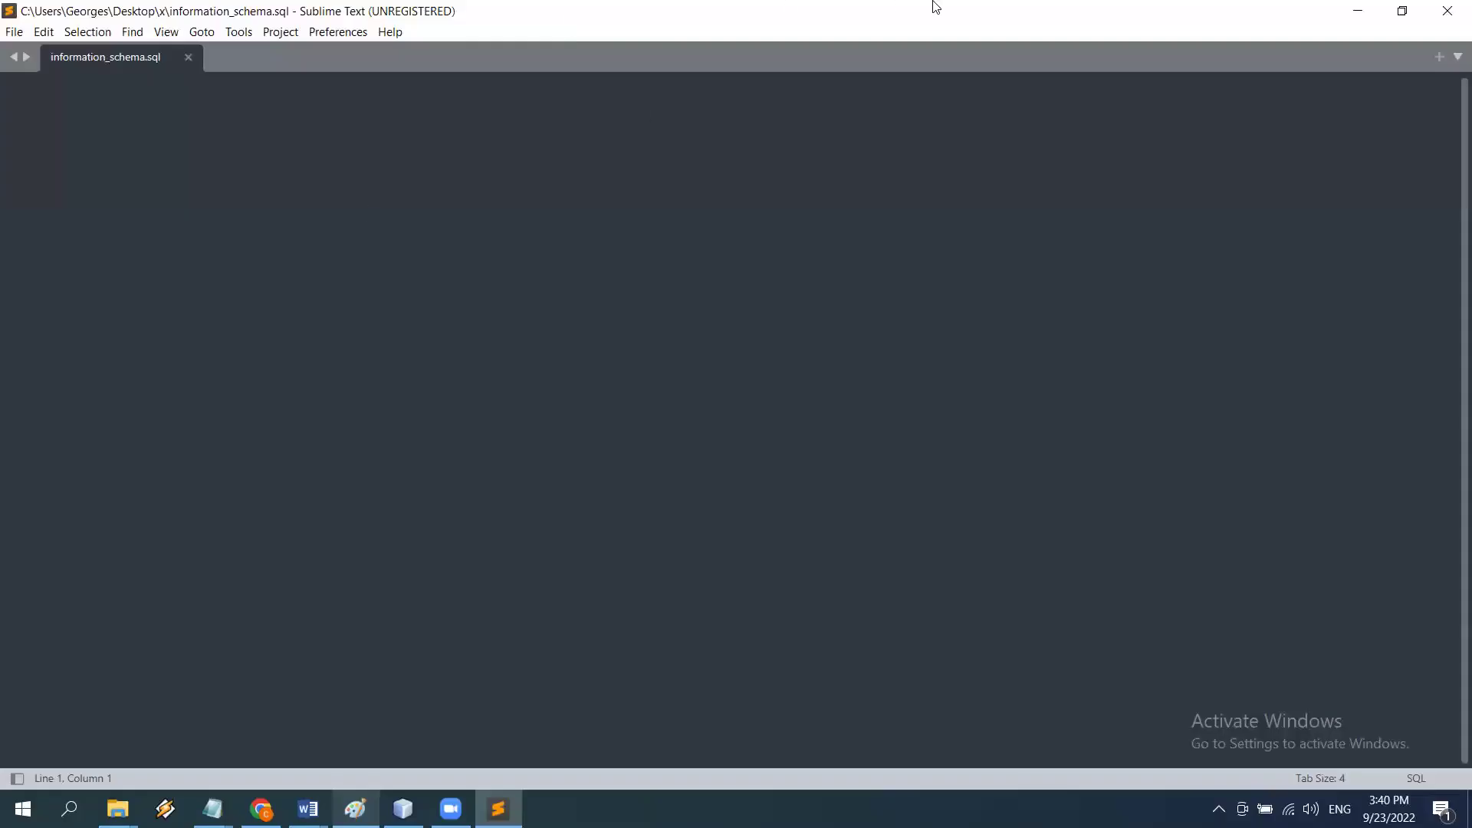
click(189, 58)
double_click(617, 6)
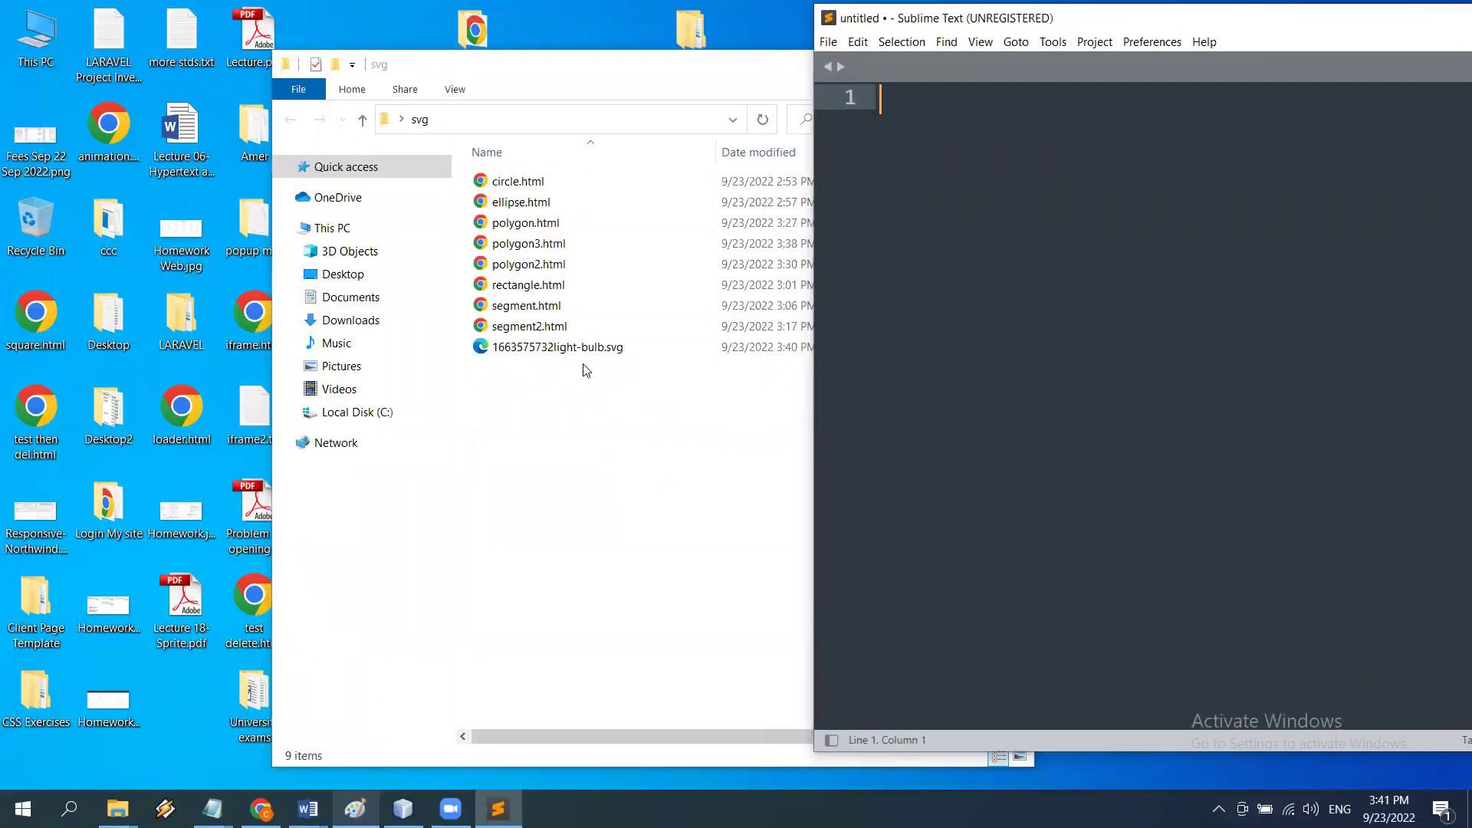
drag(581, 351, 997, 282)
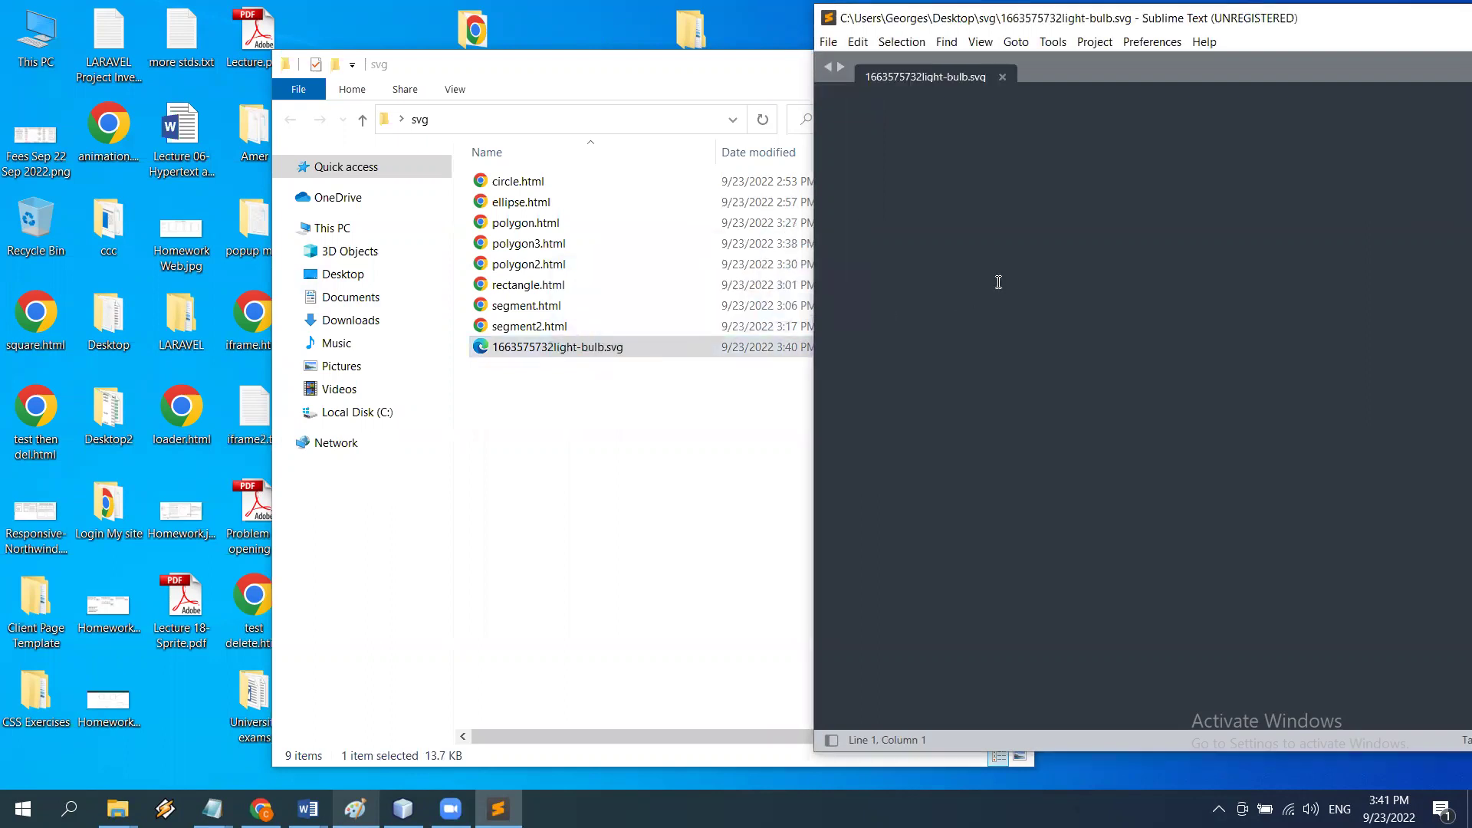
double_click(1108, 15)
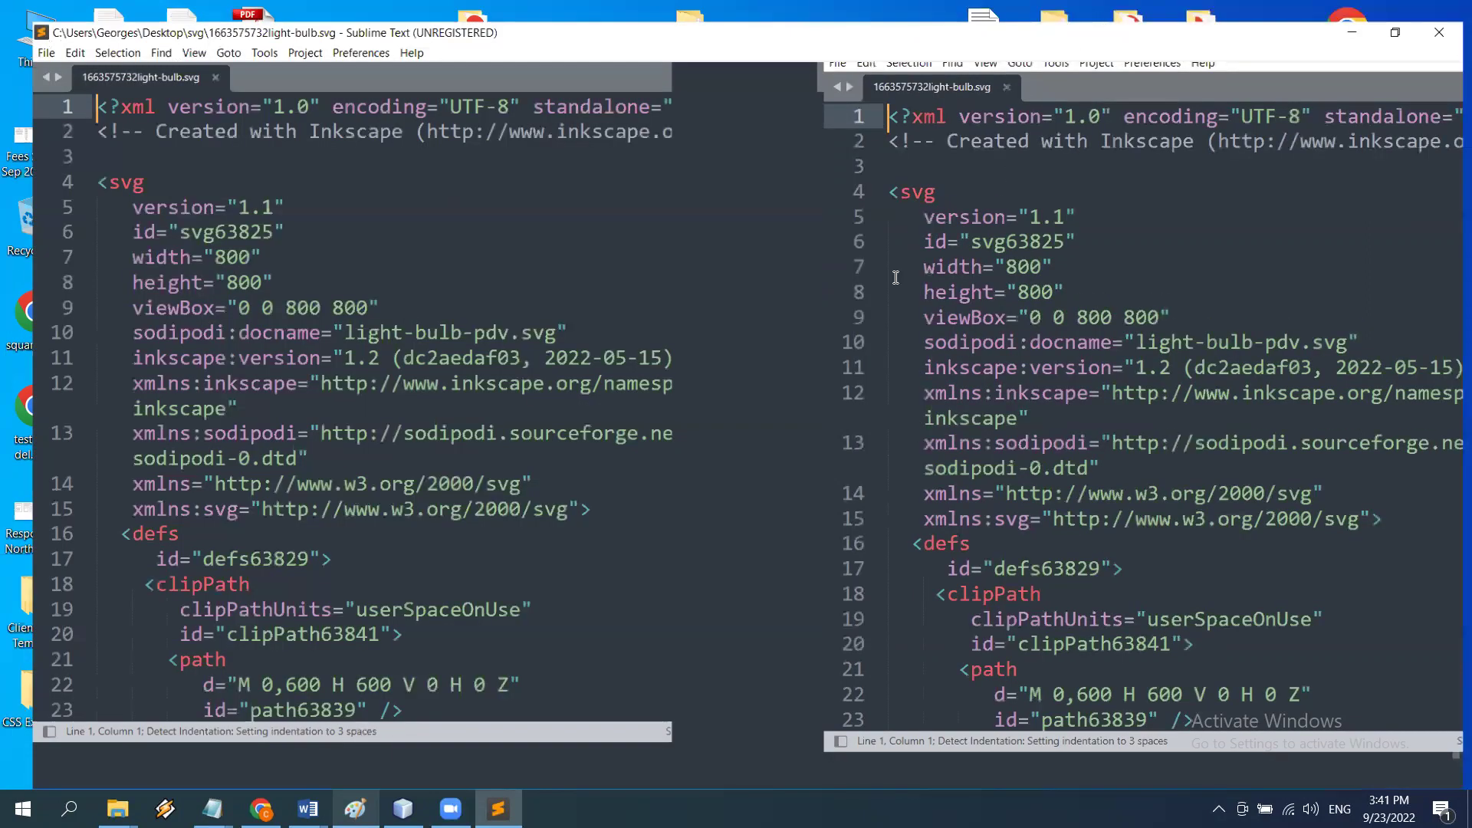
Step: Examine the light bulb SVG's source code, especially its g and path tags and the path's coordinate data
scroll(786, 321, down, 8)
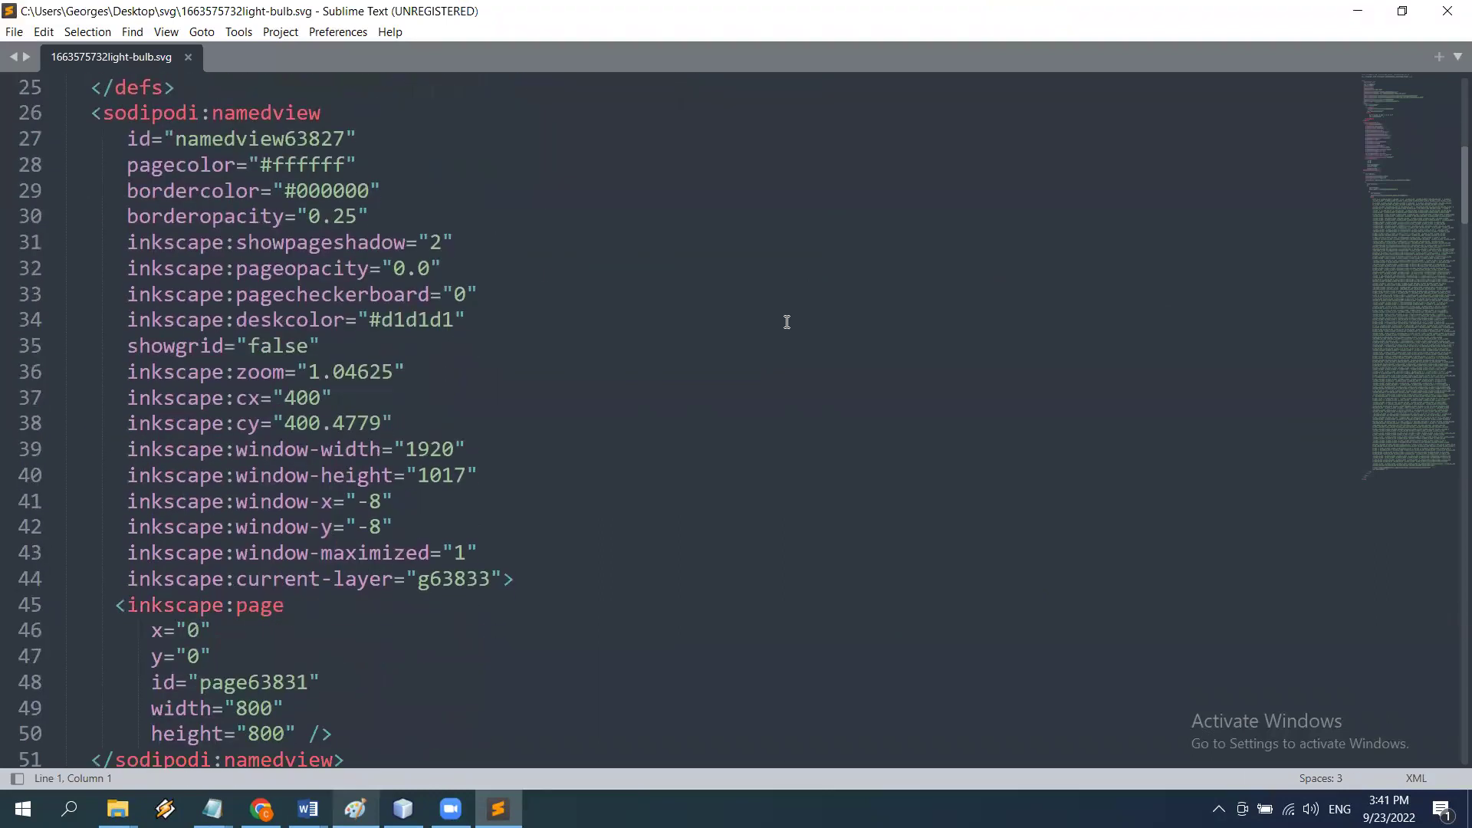
scroll(786, 321, down, 11)
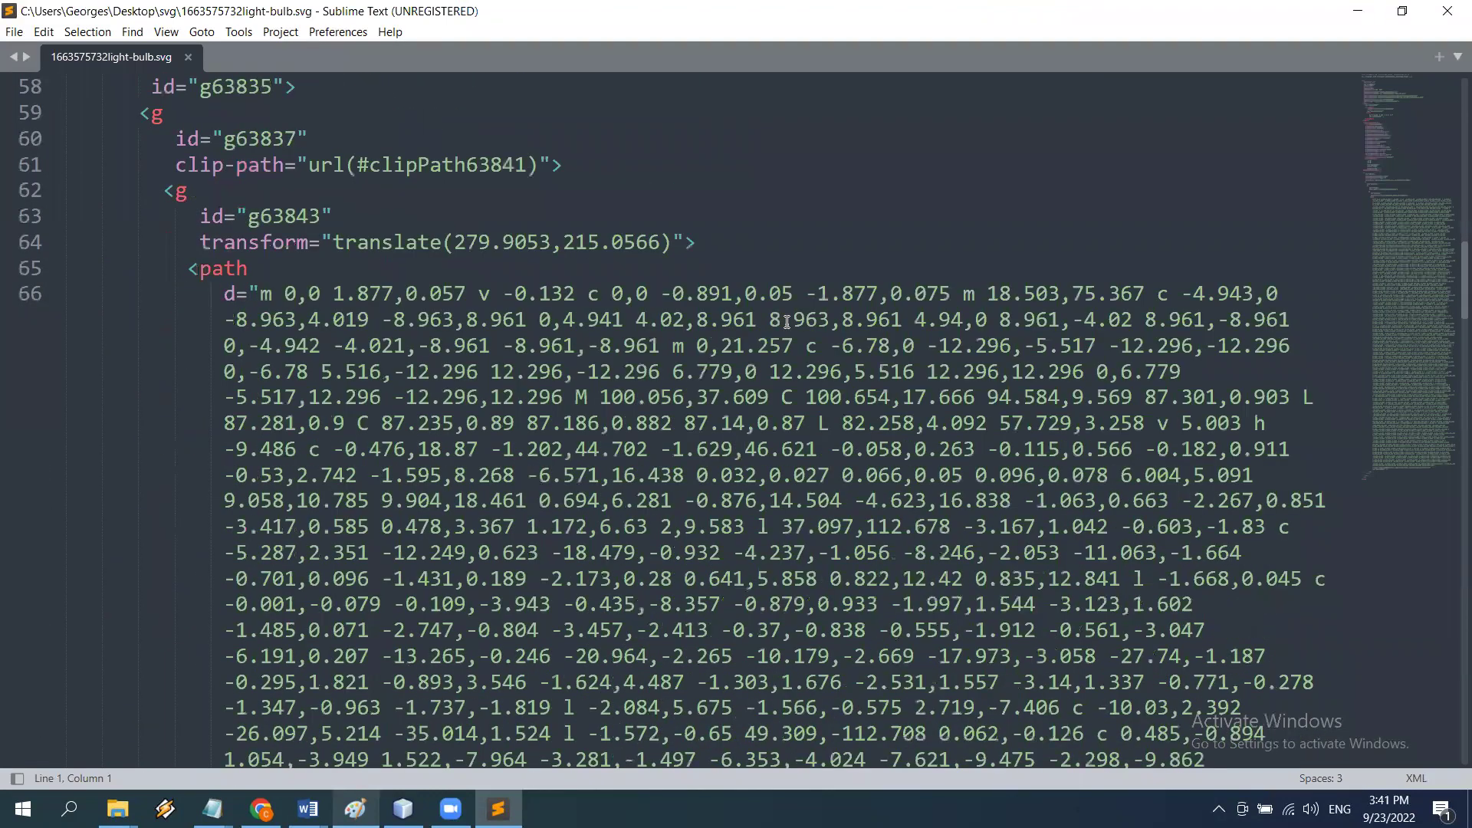
scroll(787, 322, down, 1)
drag(186, 193, 263, 200)
scroll(208, 181, up, 1)
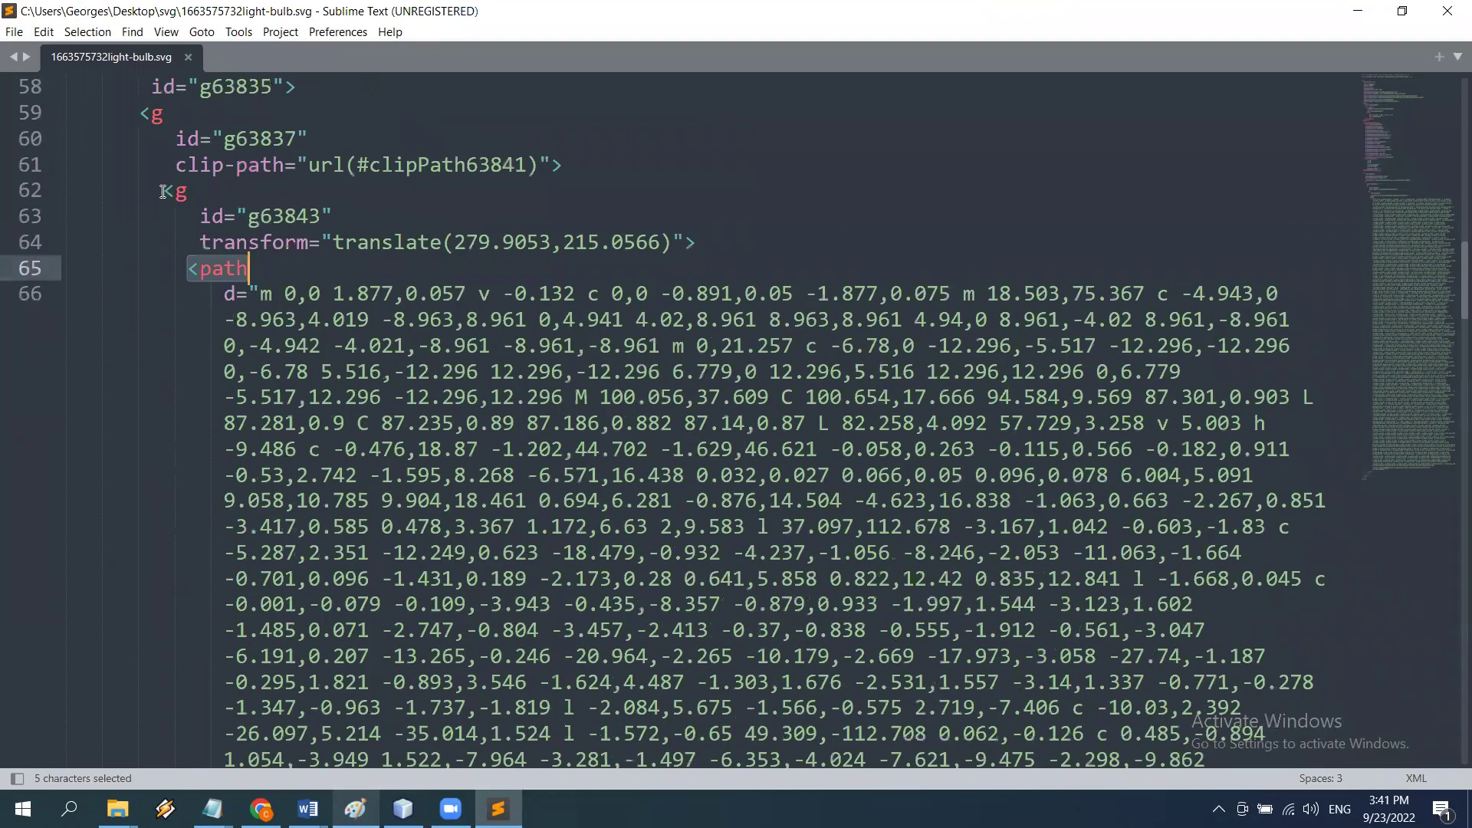
drag(164, 192, 236, 200)
scroll(240, 196, down, 1)
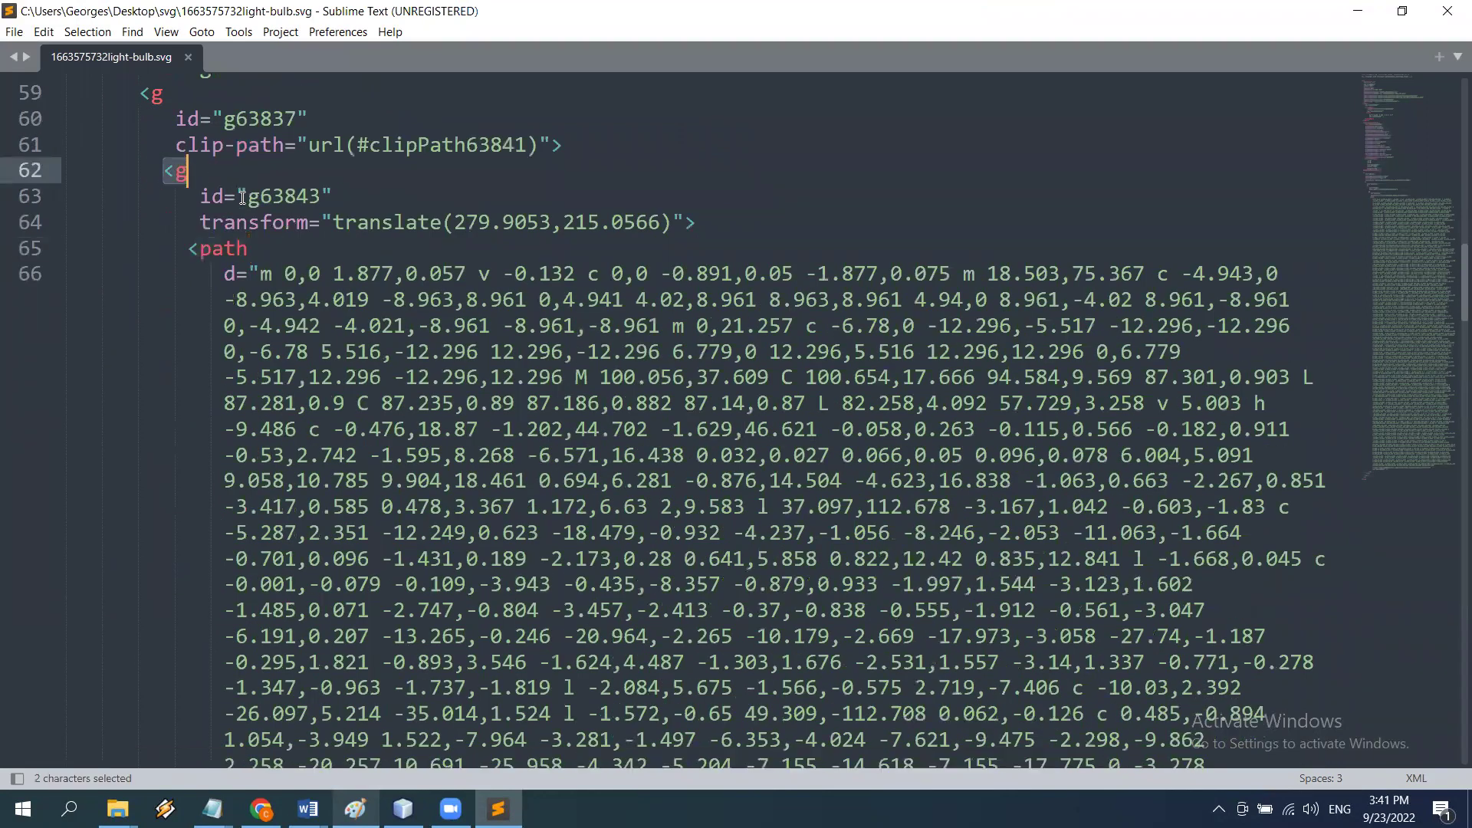
drag(267, 222, 563, 605)
scroll(555, 580, down, 5)
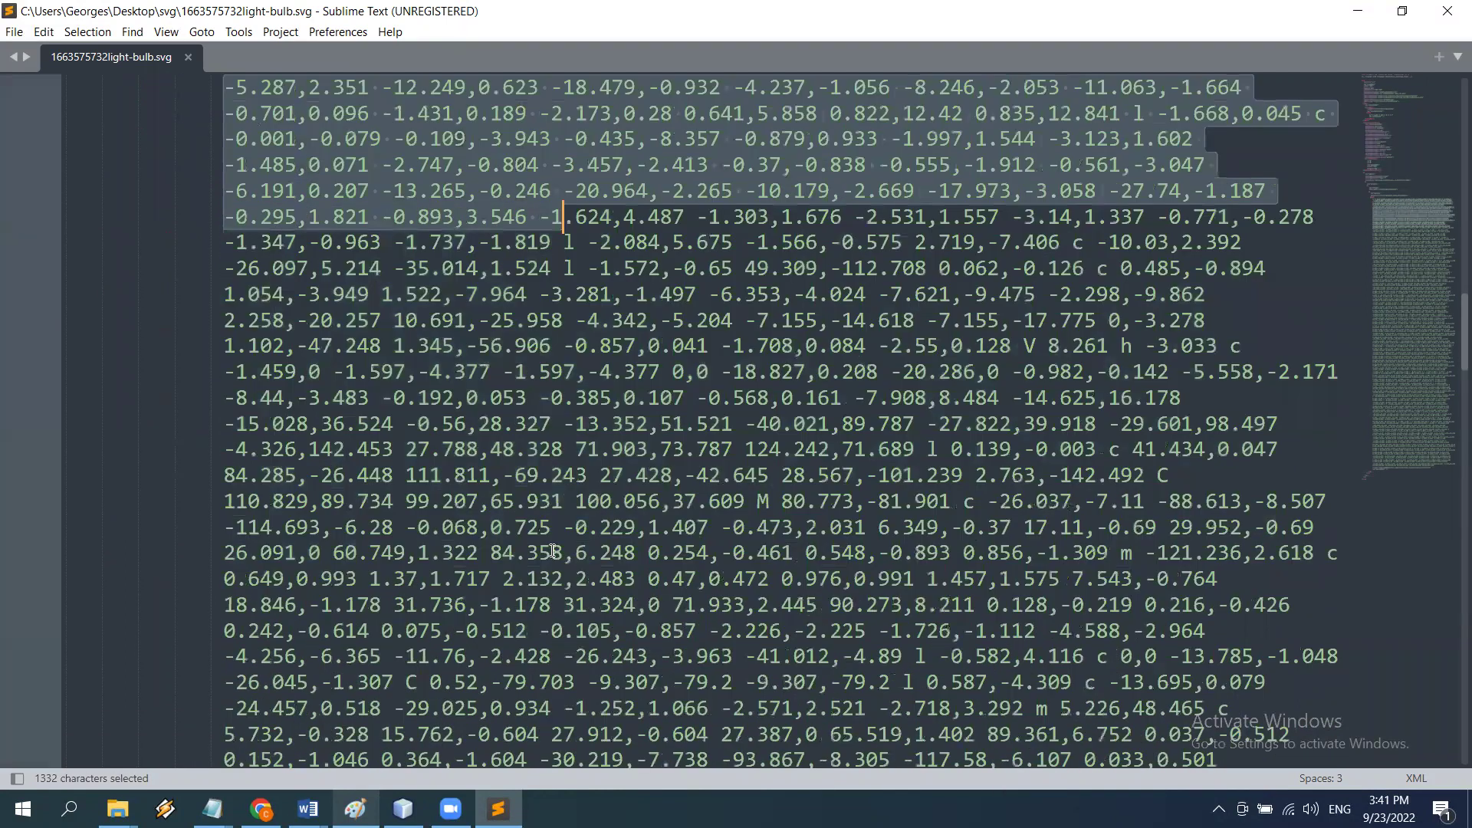
scroll(552, 550, down, 2)
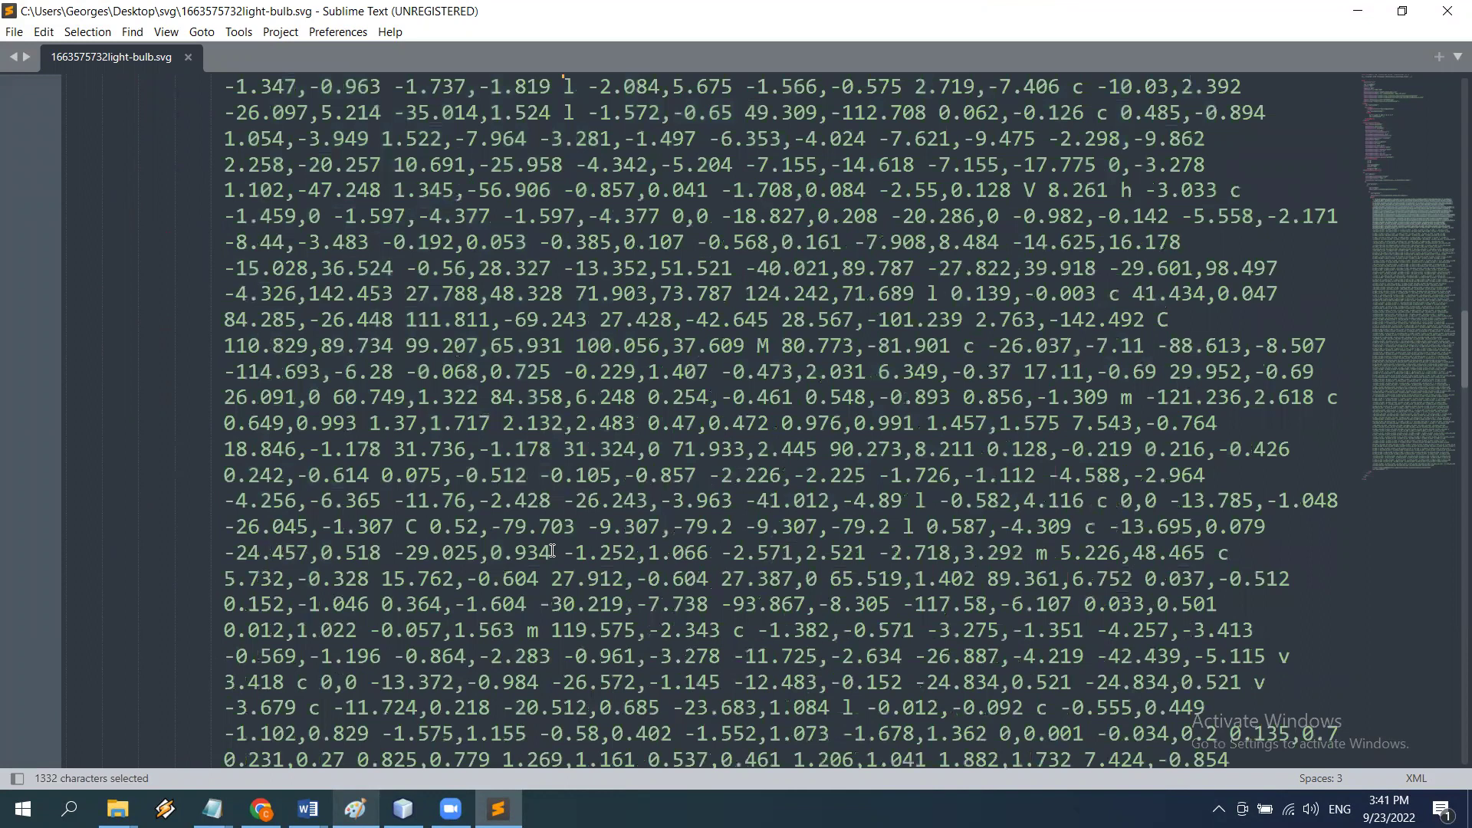
scroll(552, 550, down, 3)
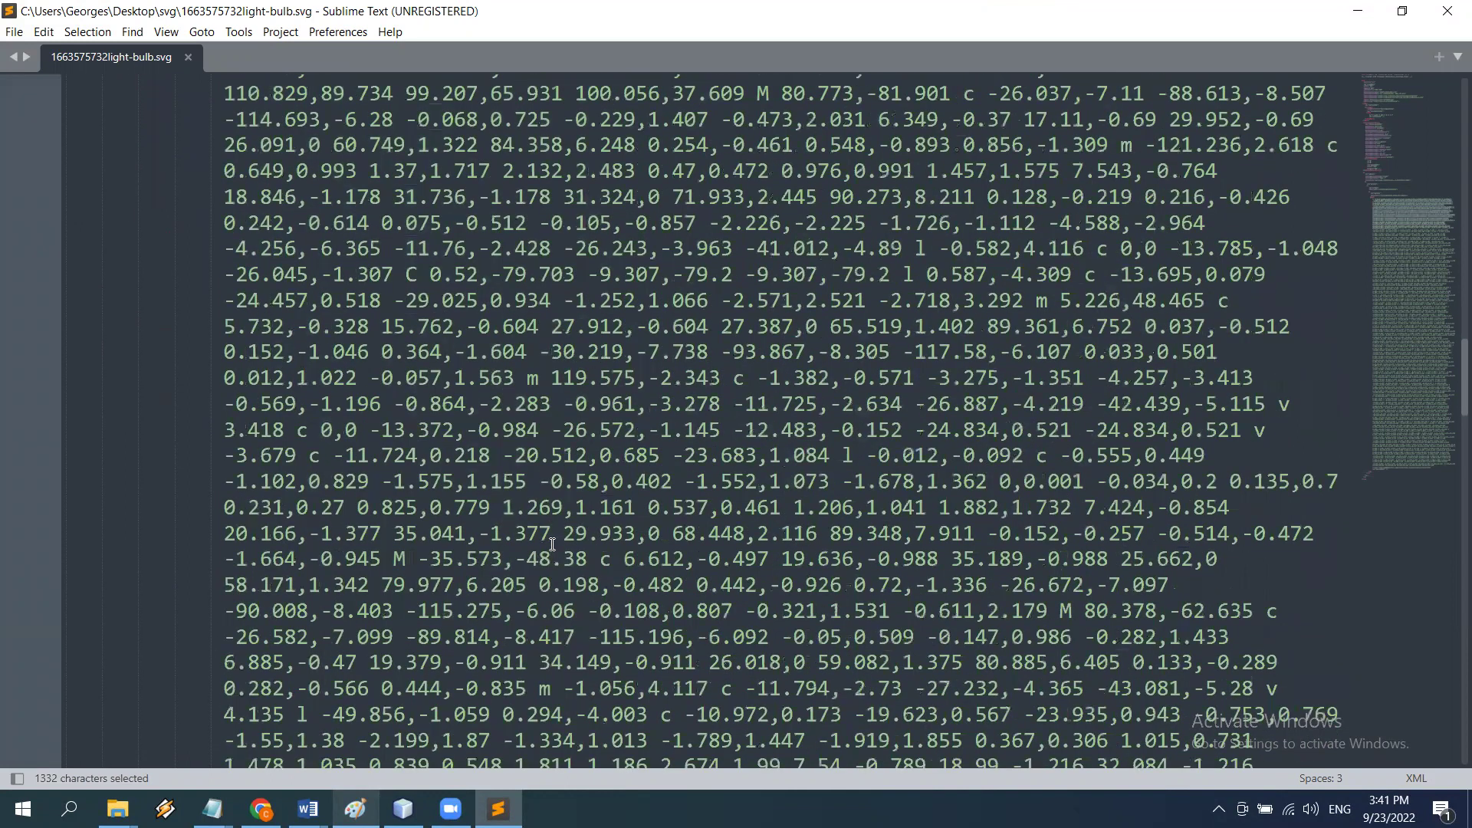
scroll(552, 544, down, 3)
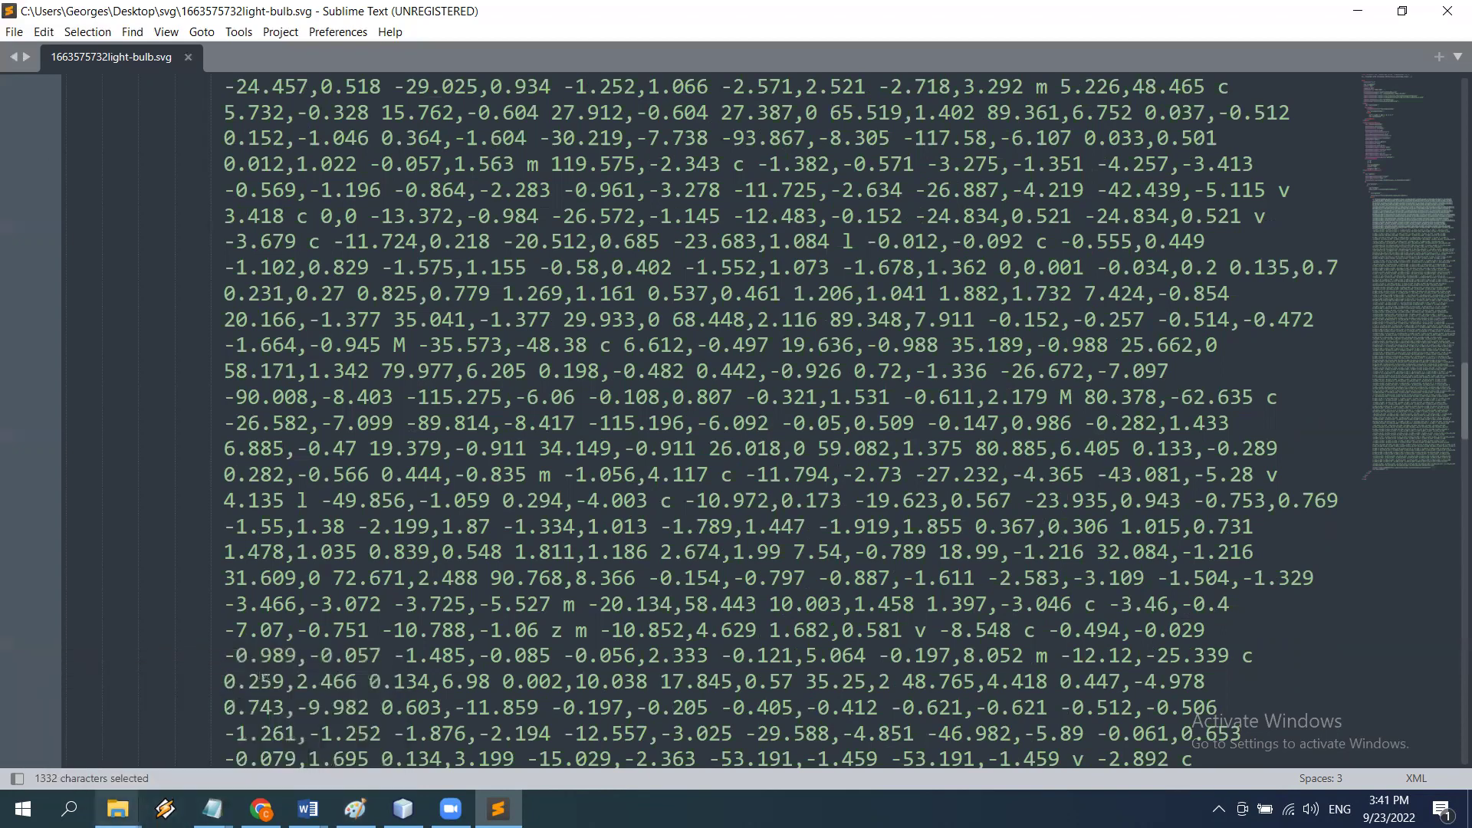
Step: Switch back to Chrome and search Google for "svg creator"
click(260, 809)
click(421, 17)
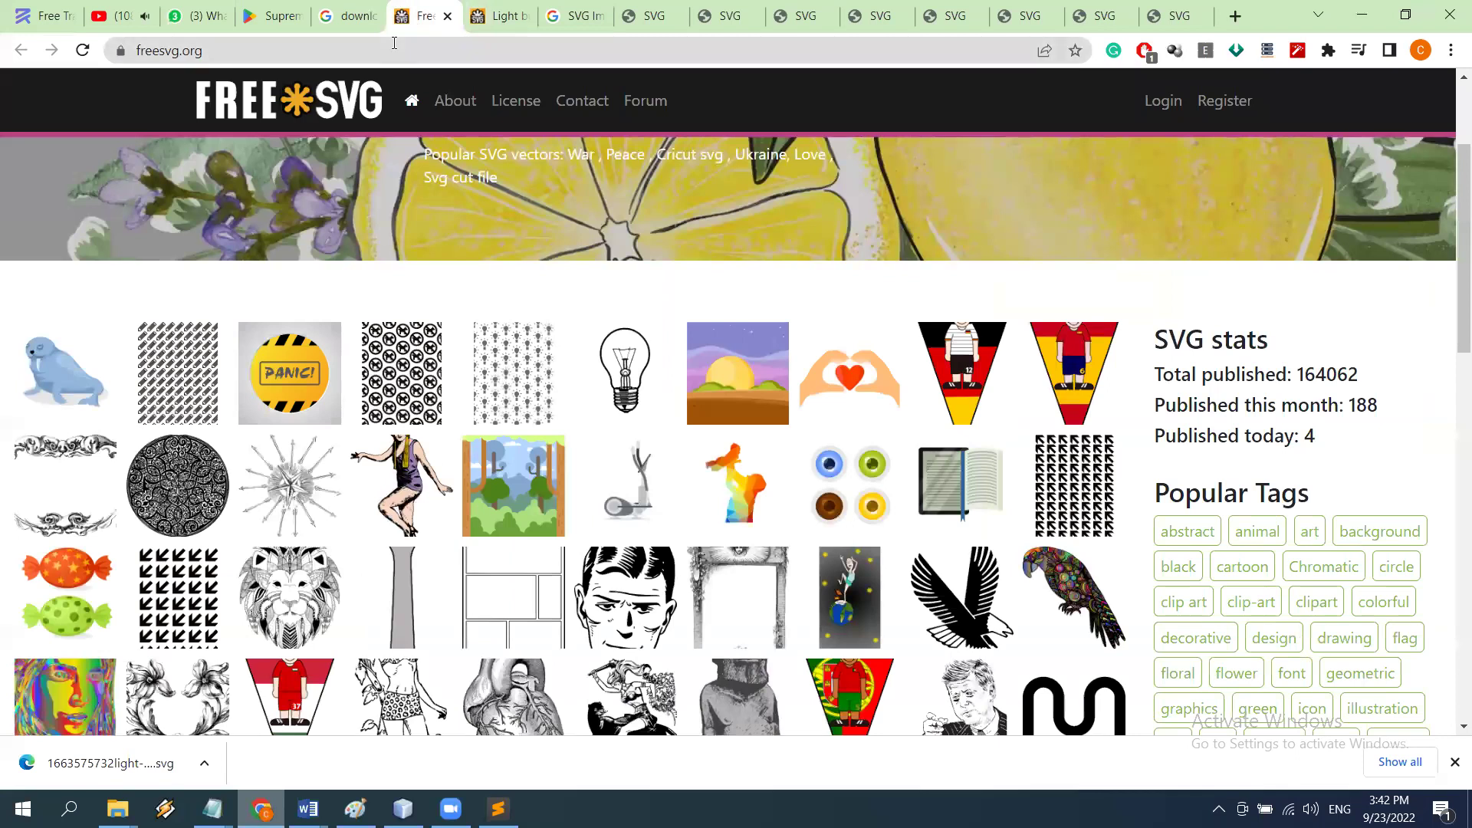
click(349, 17)
key(ctrl+a)
text(svg)
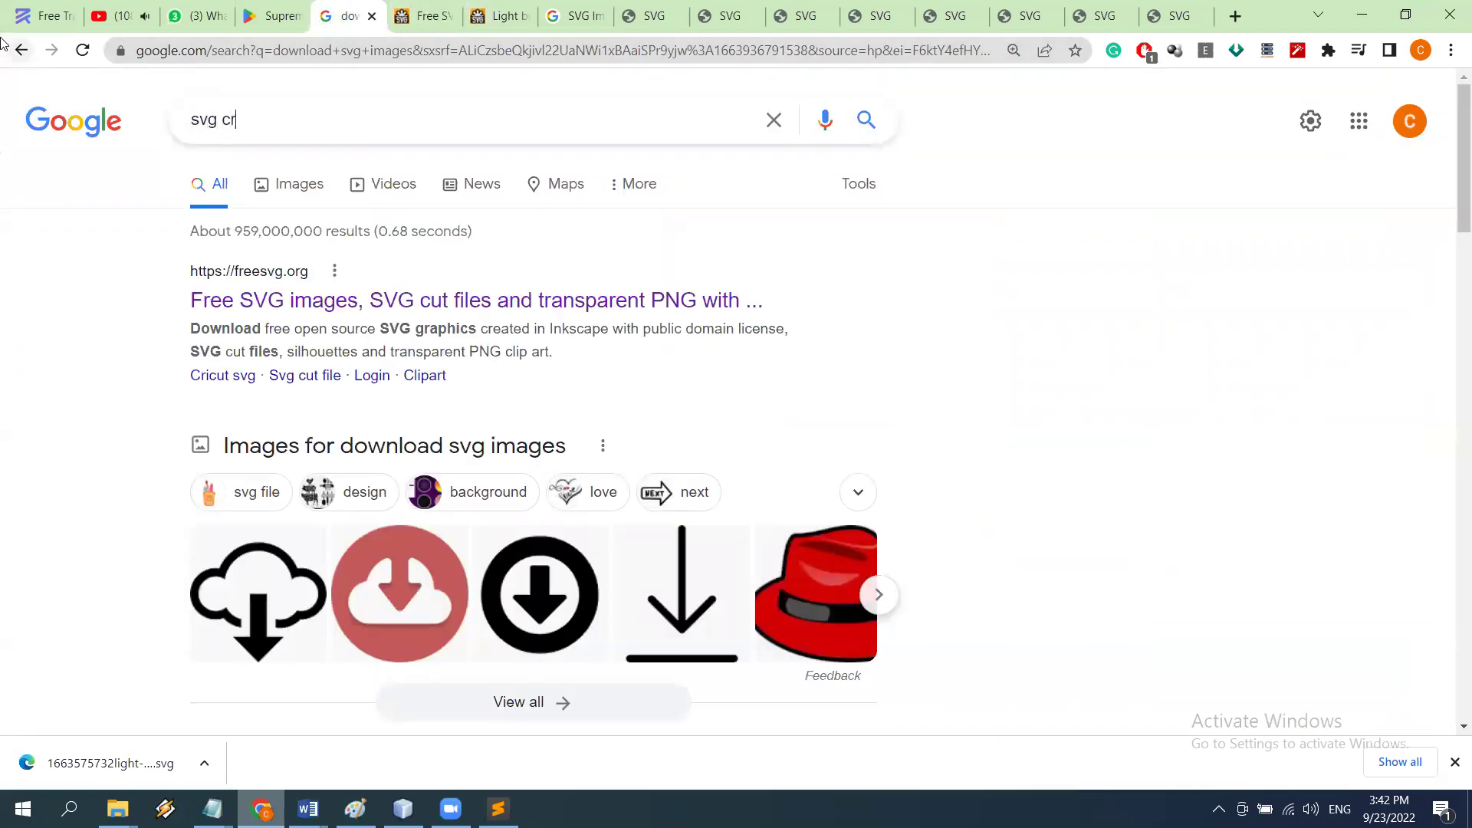
key(Return)
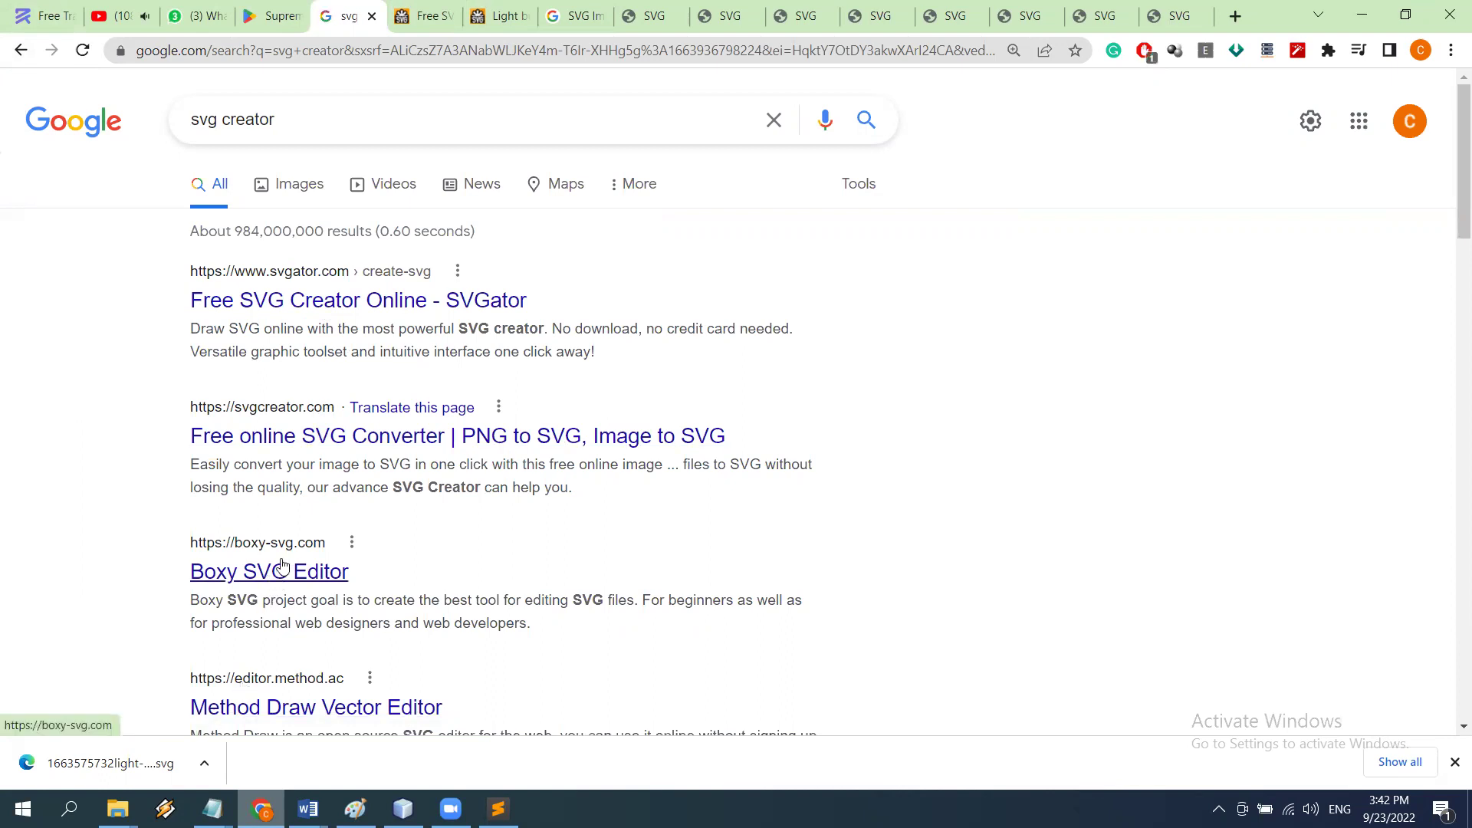
Step: Open the "Free SVG Creator Online - SVGator" result in a new tab and look over its page
right_click(330, 300)
click(381, 311)
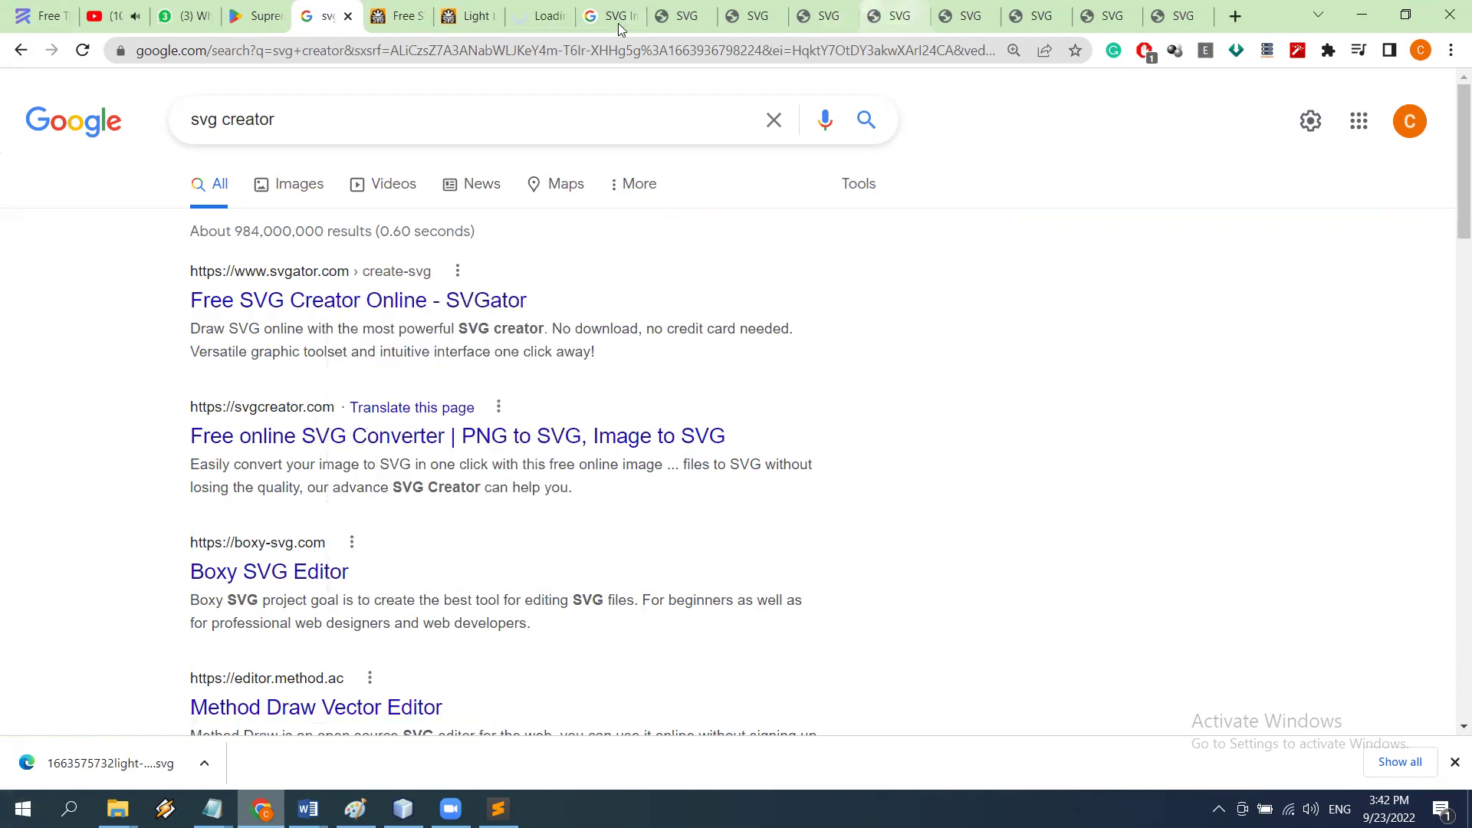
click(538, 15)
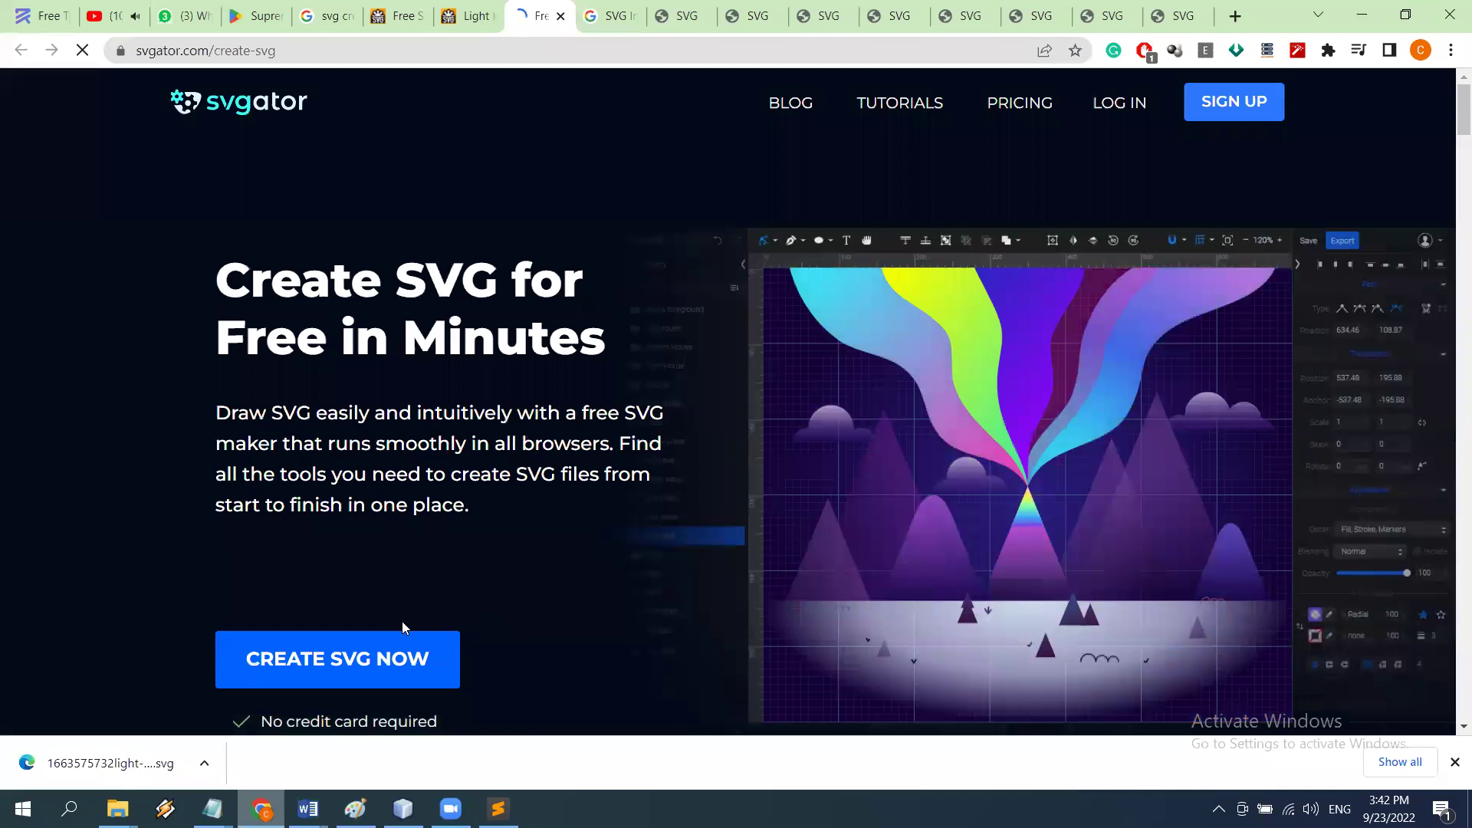
scroll(299, 632, down, 2)
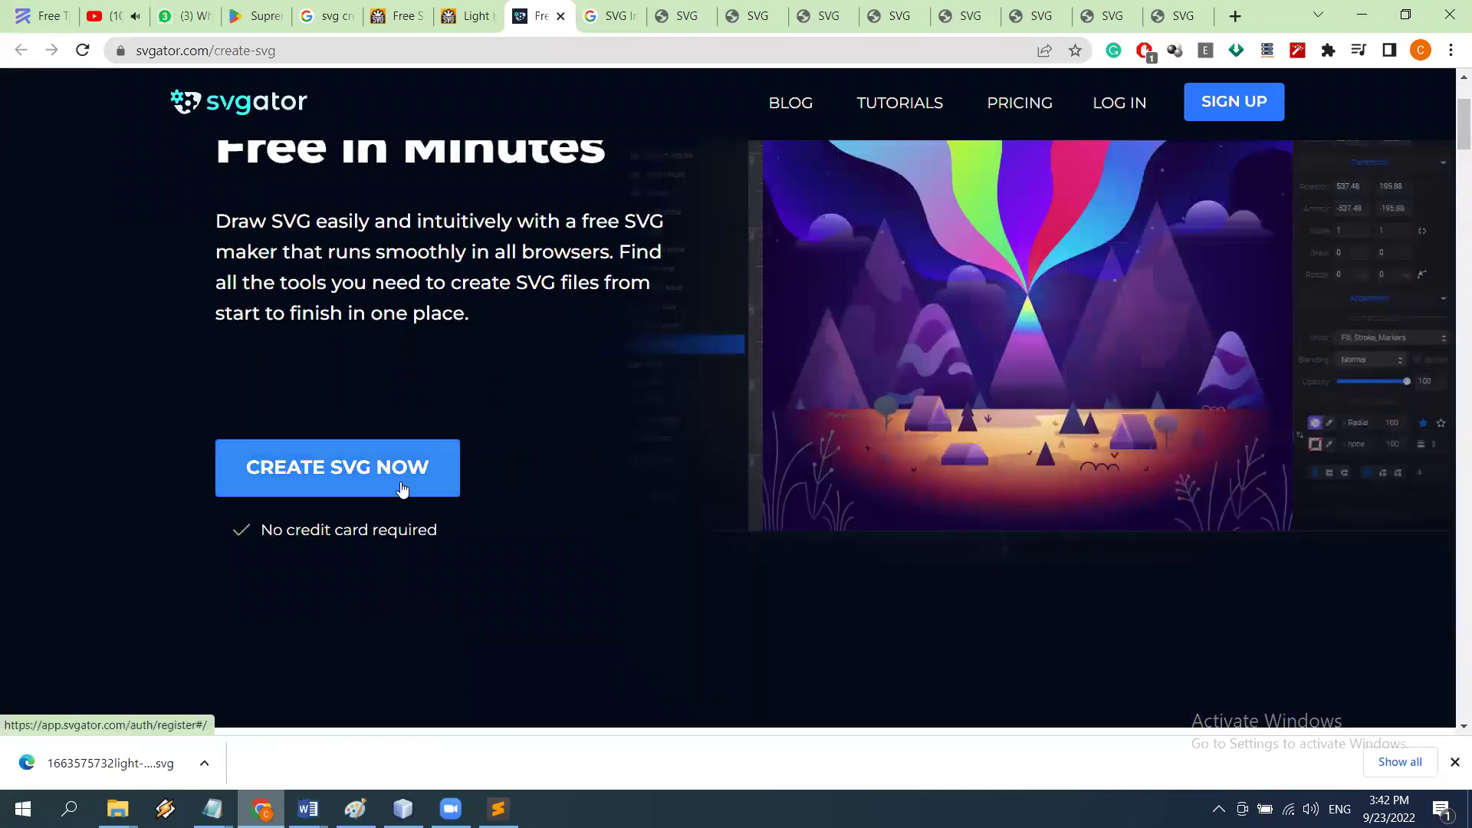
scroll(399, 498, up, 1)
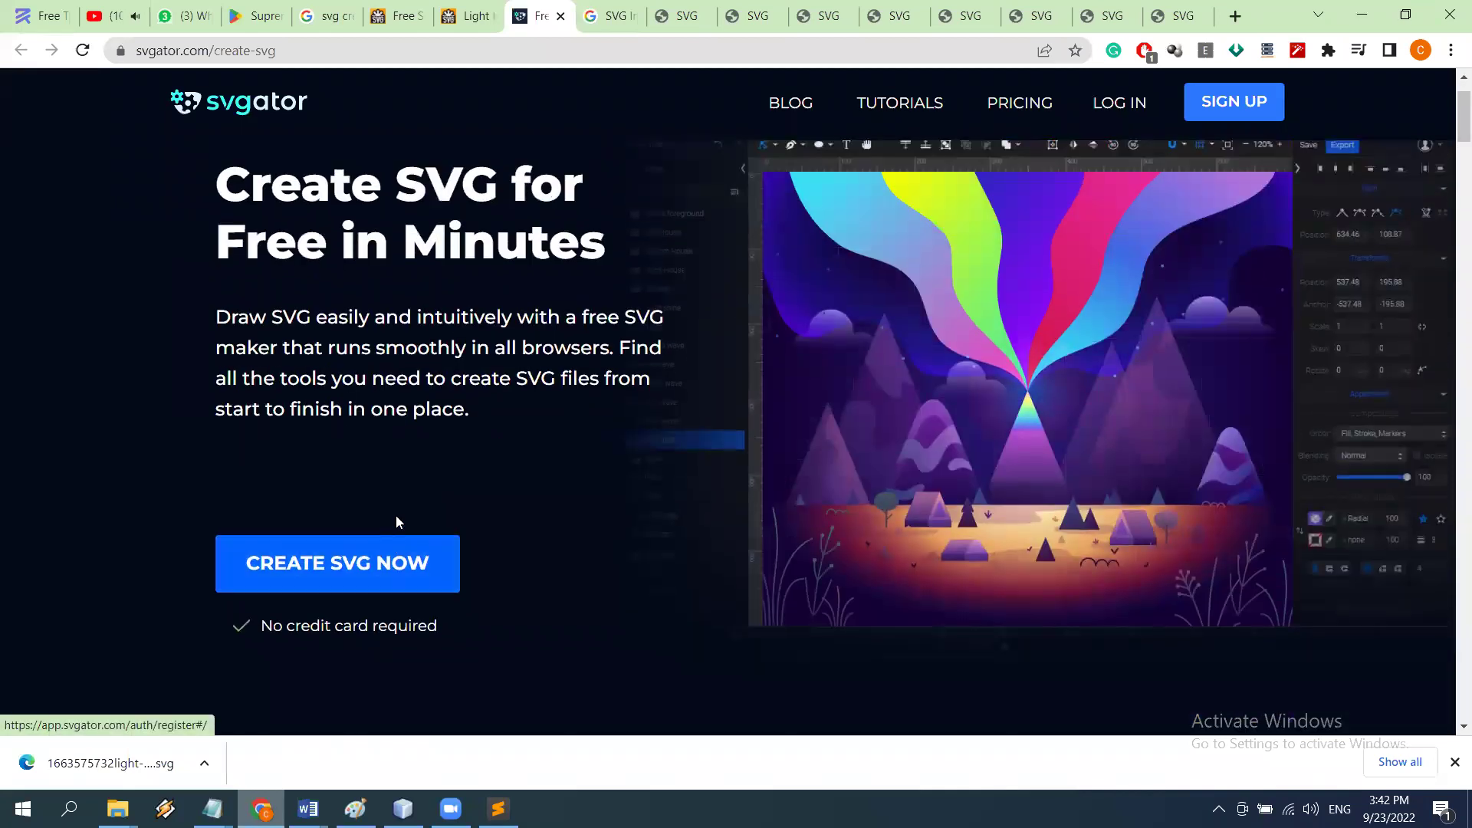
Step: Start creating an SVG on SVGator and sign up with the existing Google account
click(358, 568)
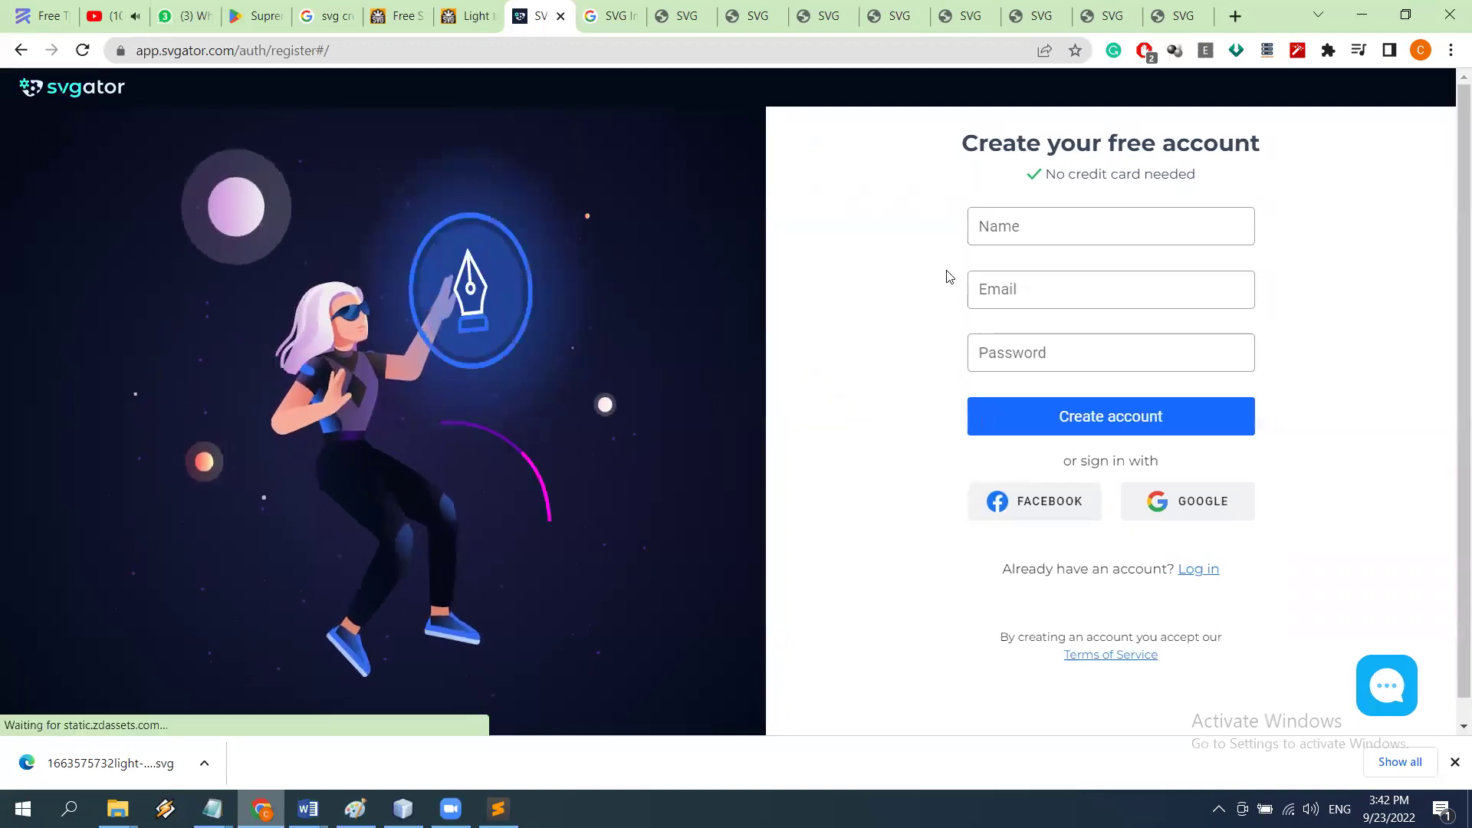
click(1200, 509)
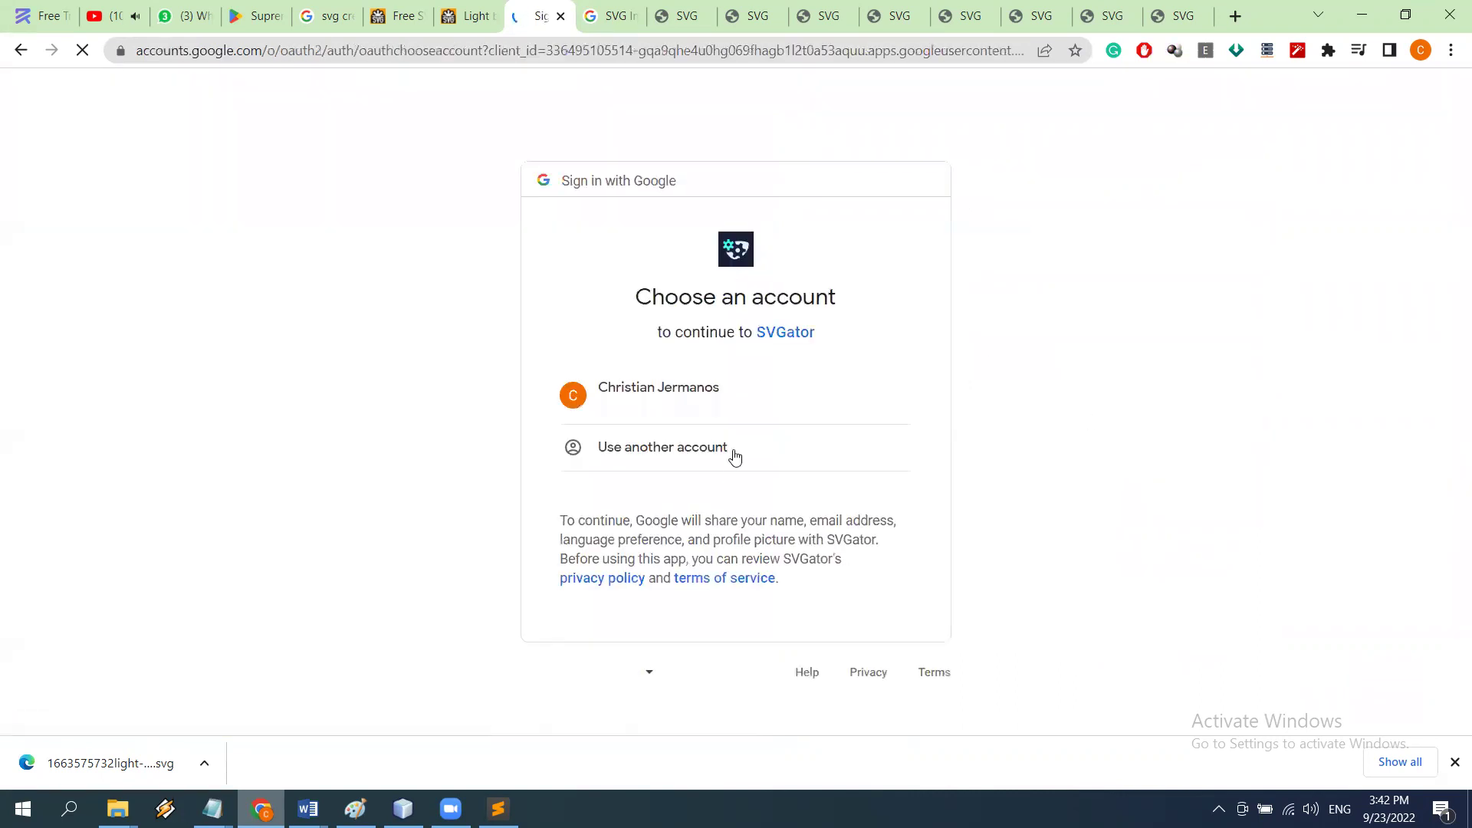
click(642, 403)
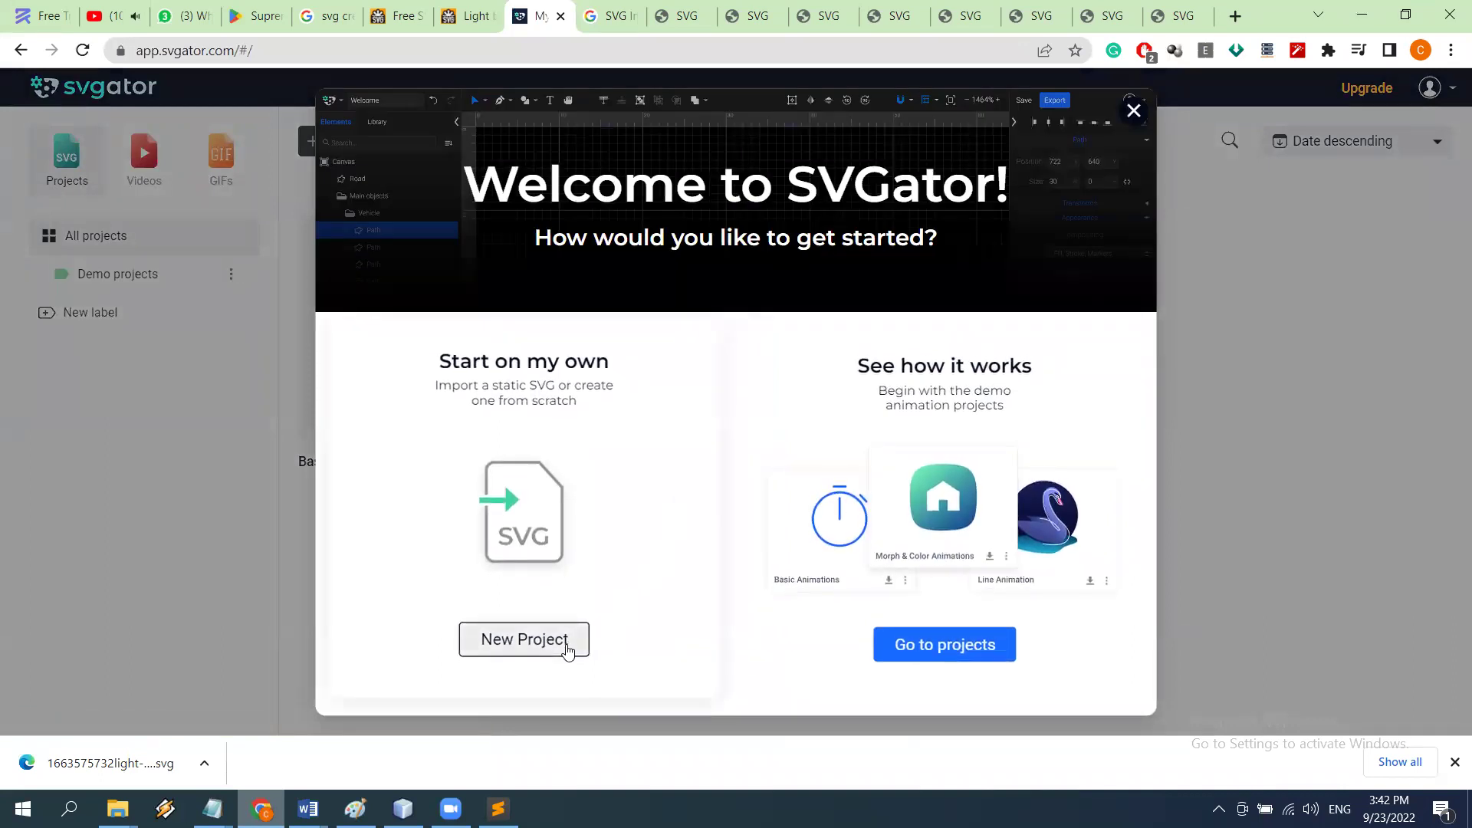
Step: Create a new 300 x 300 SVGator project named "Home" and decline the quick tour
click(536, 638)
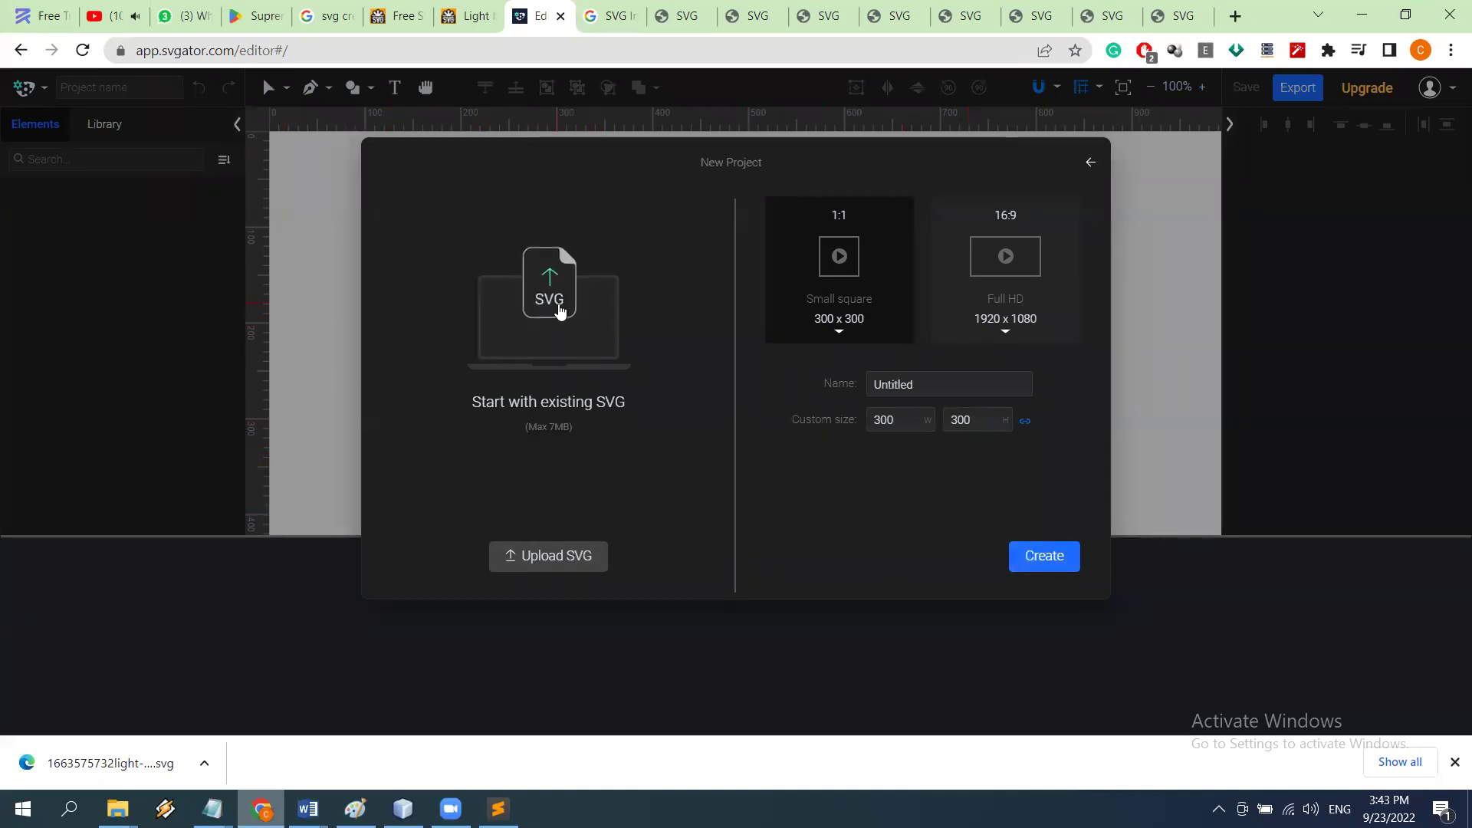
click(942, 381)
text(Home)
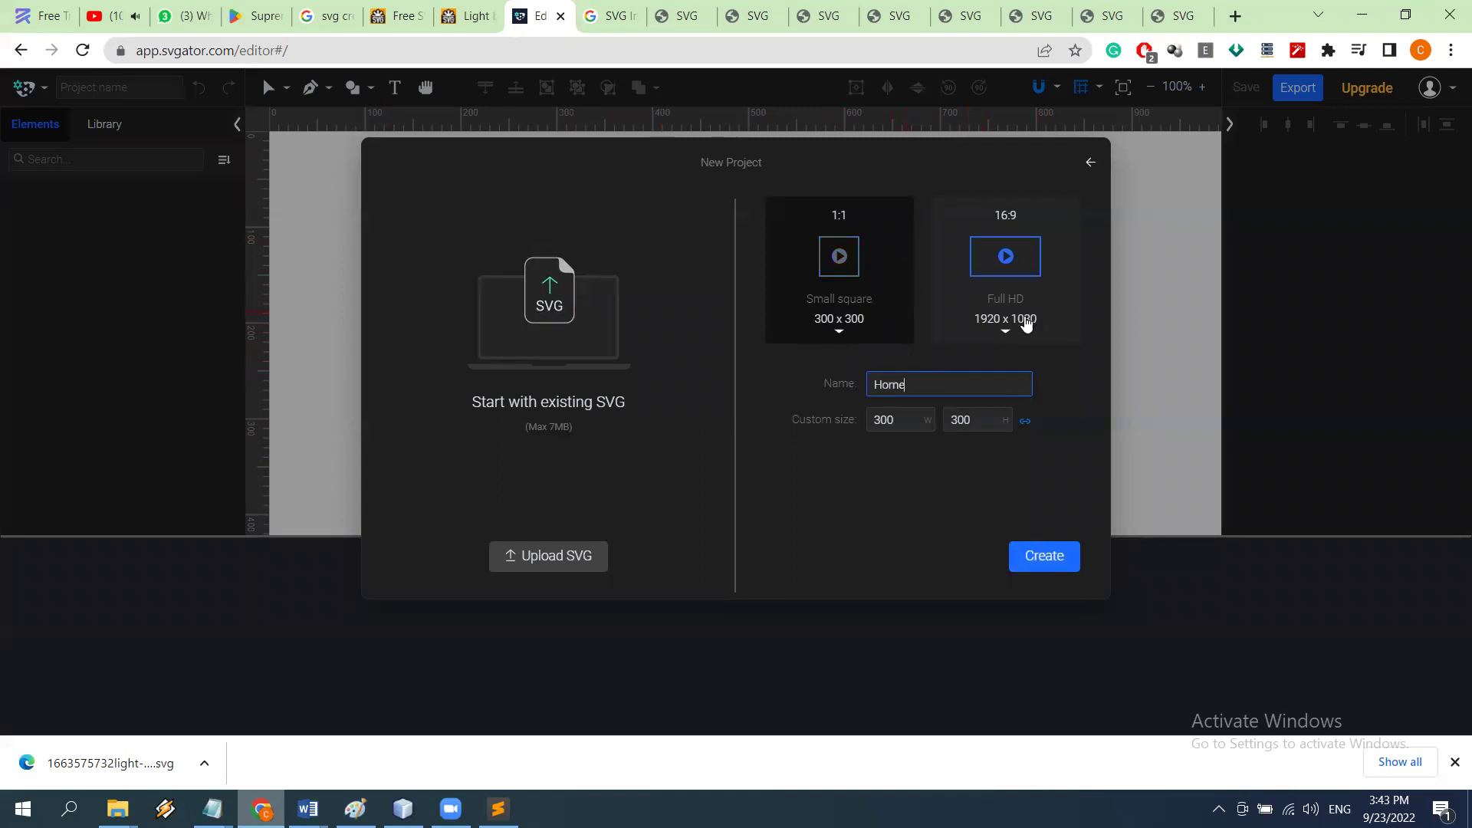
click(1020, 556)
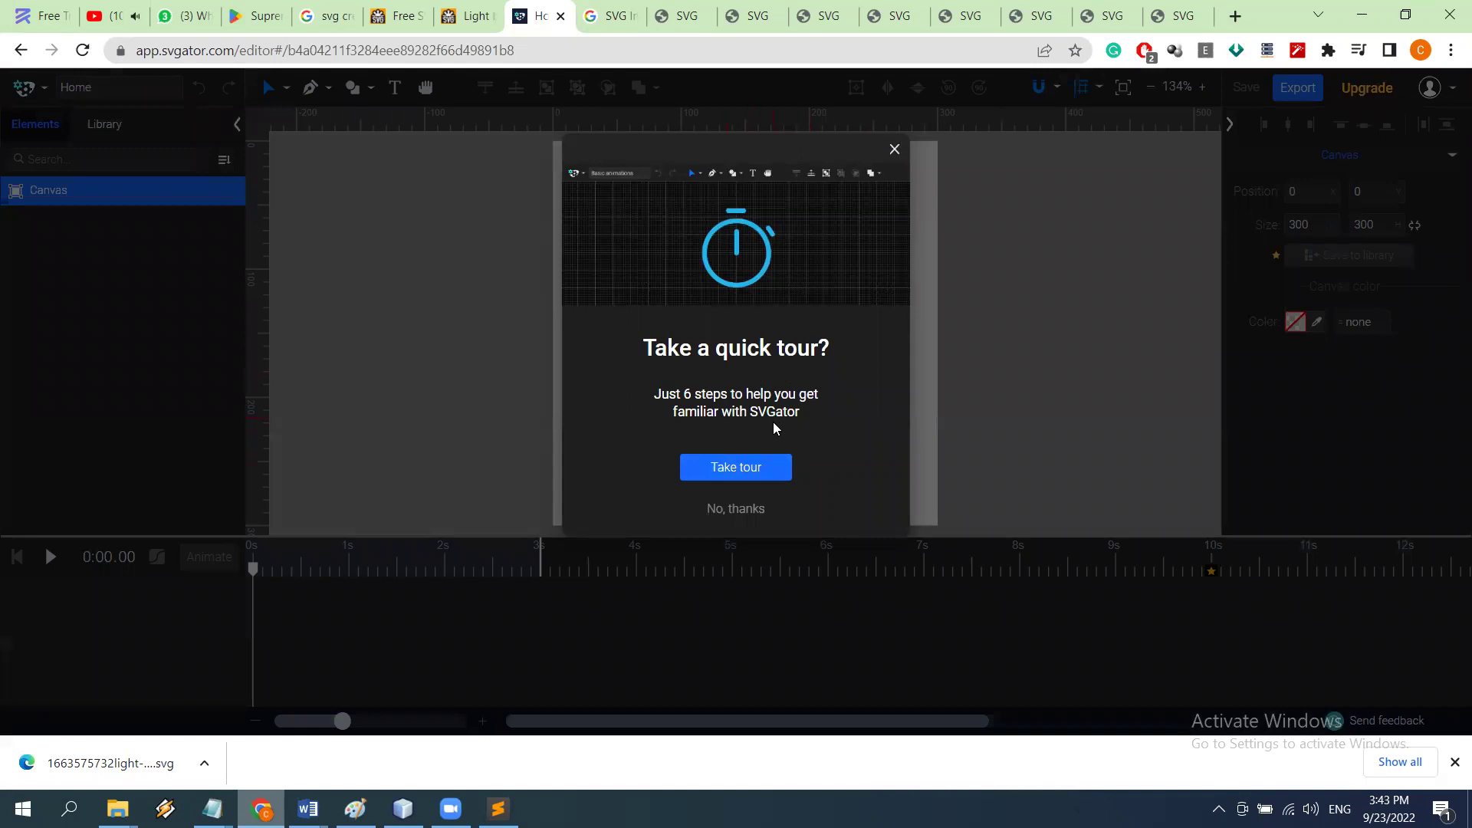
click(743, 516)
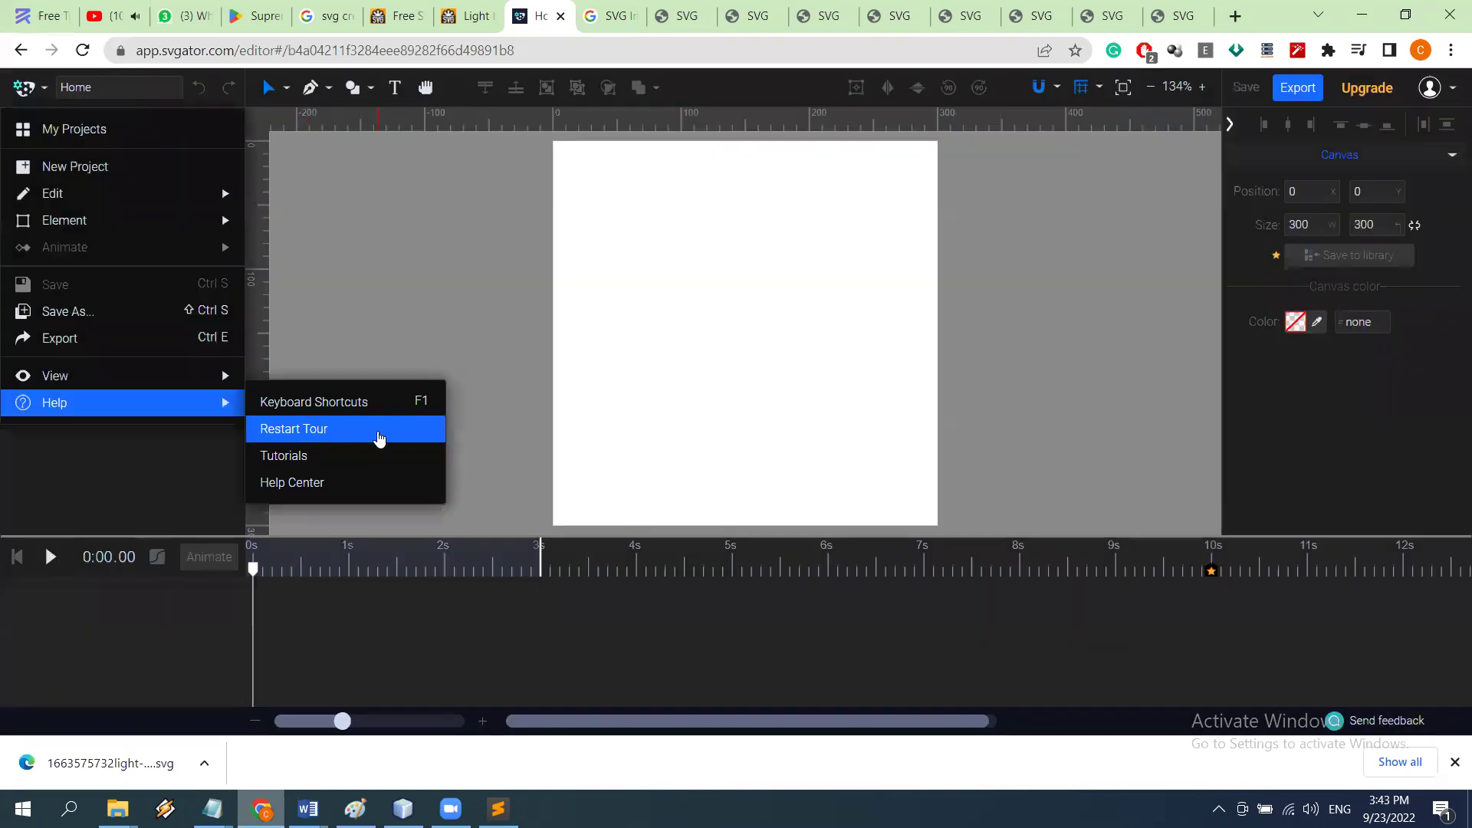
click(311, 434)
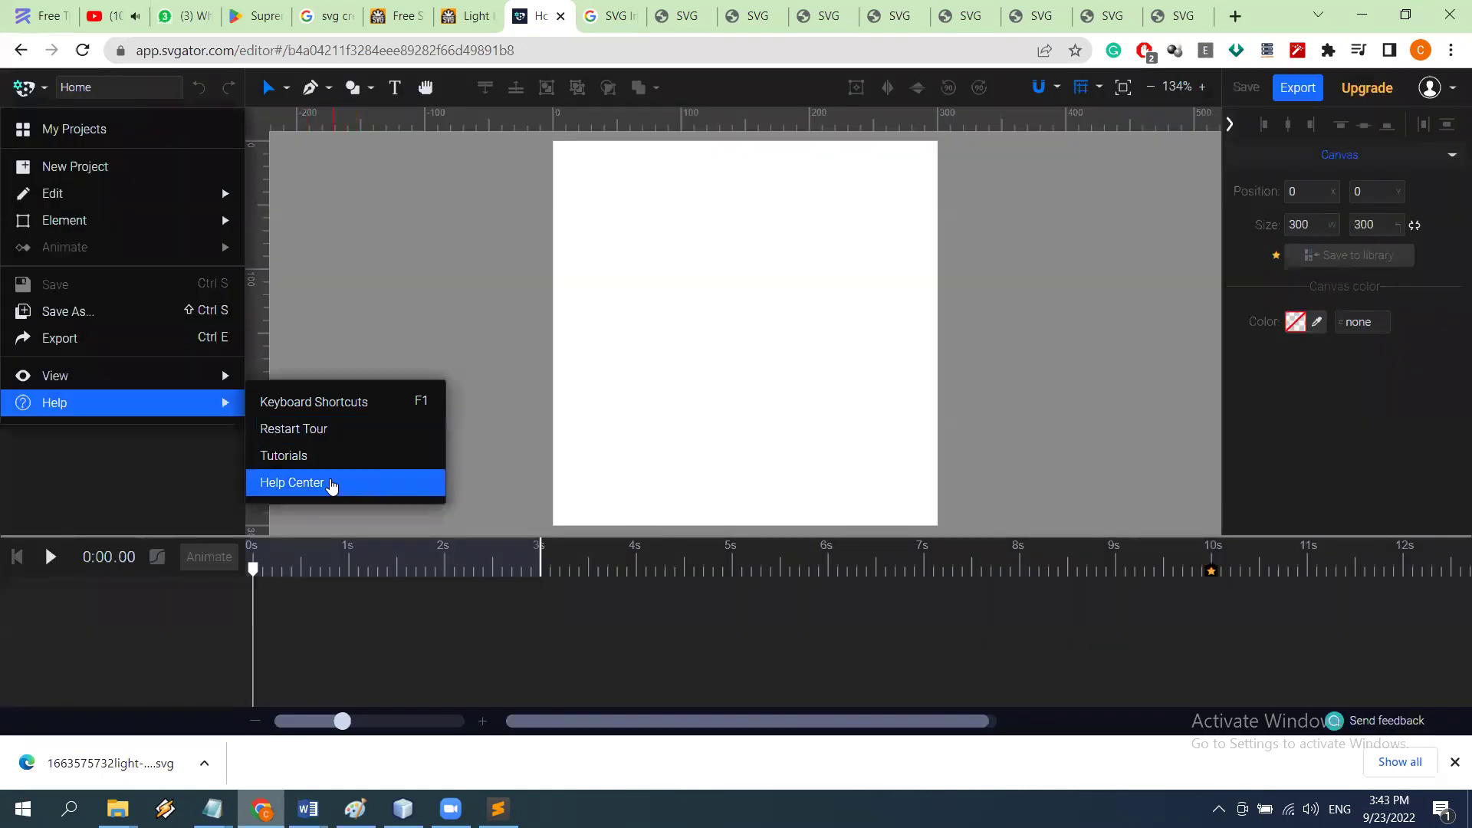
click(270, 360)
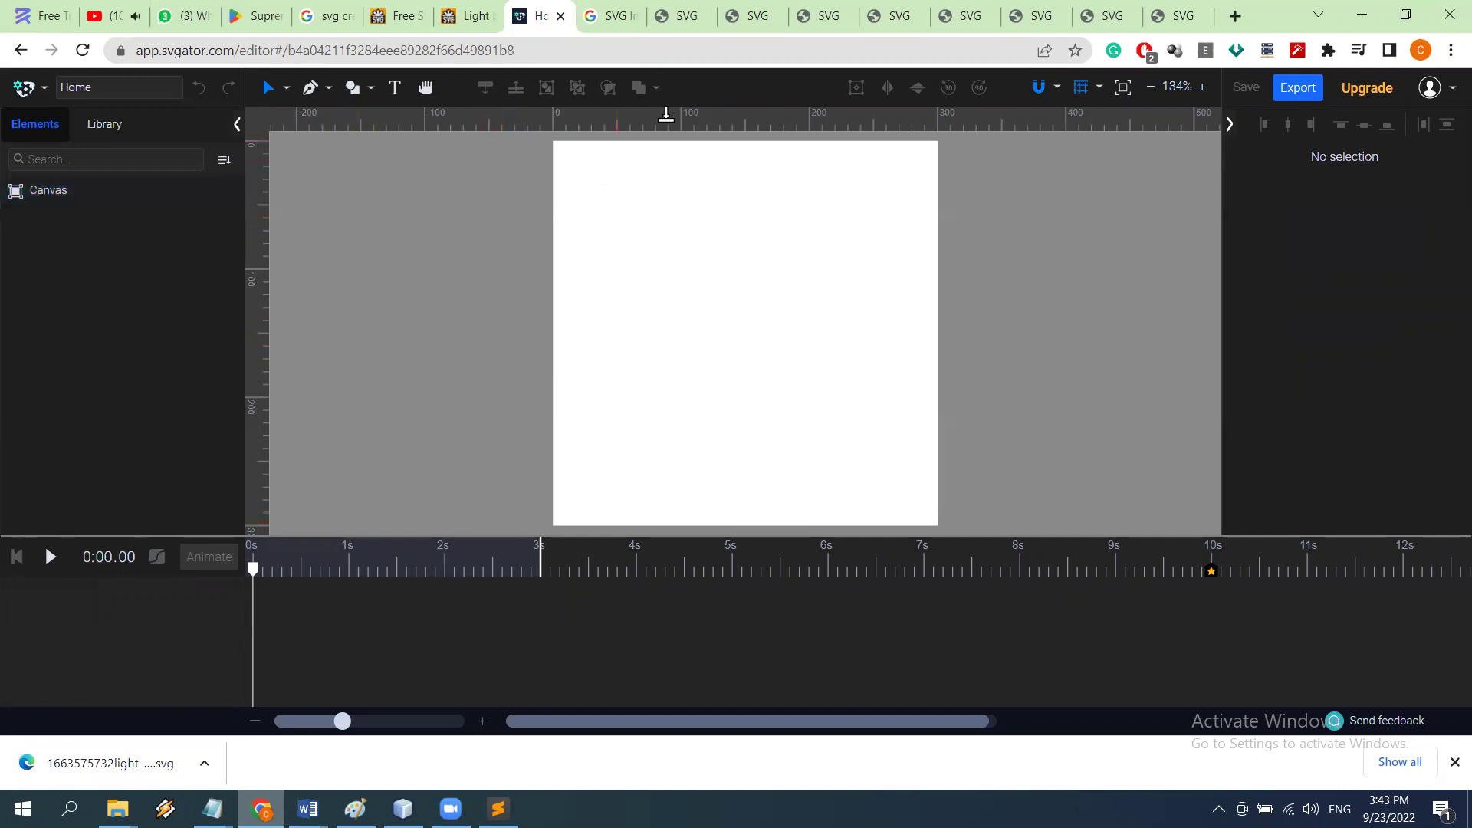
Step: Open Google in a new tab and run an image search for "home clipart"
click(1232, 15)
text(www)
key(Return)
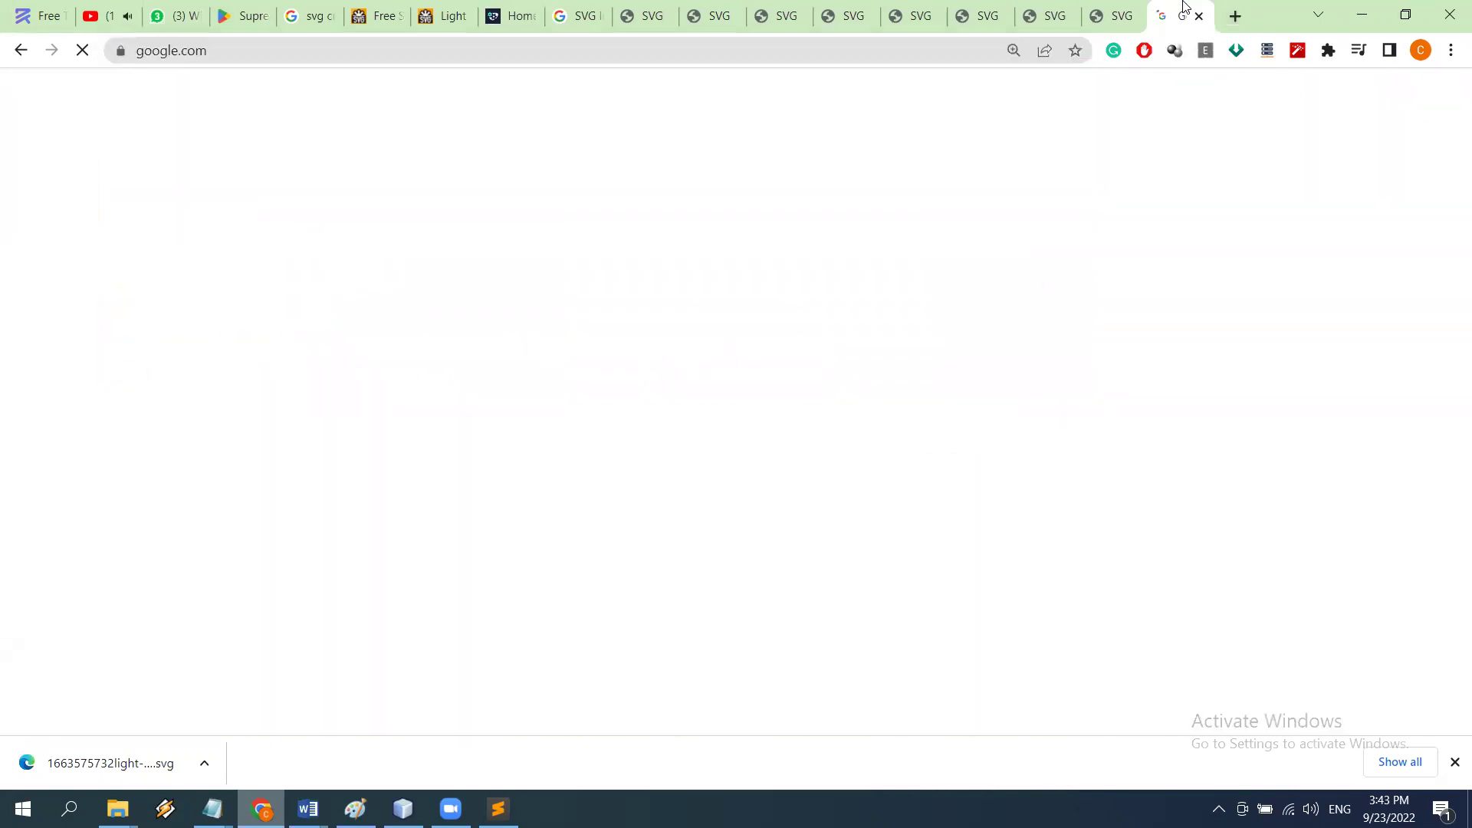
text(home)
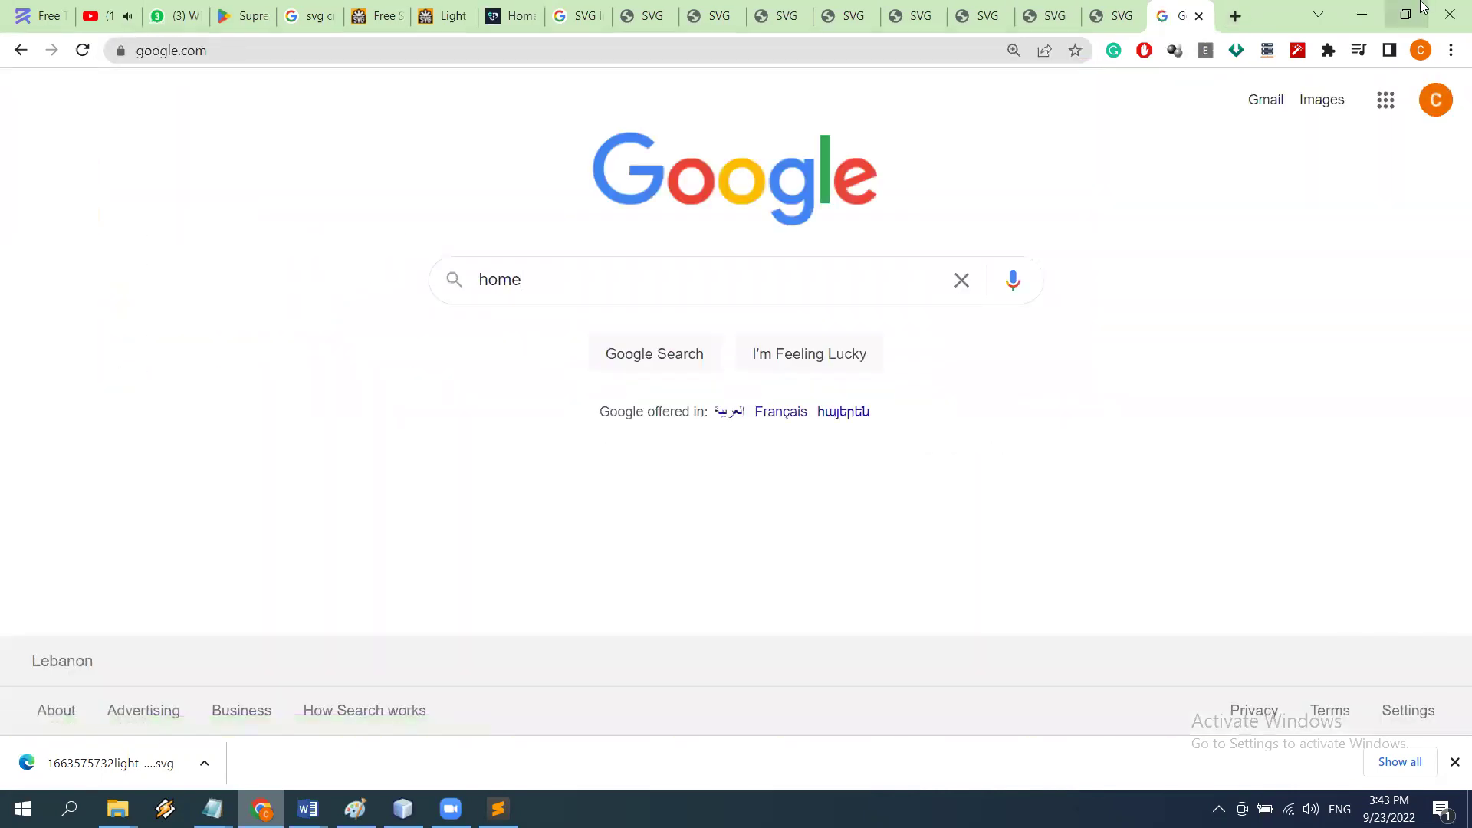
key(Return)
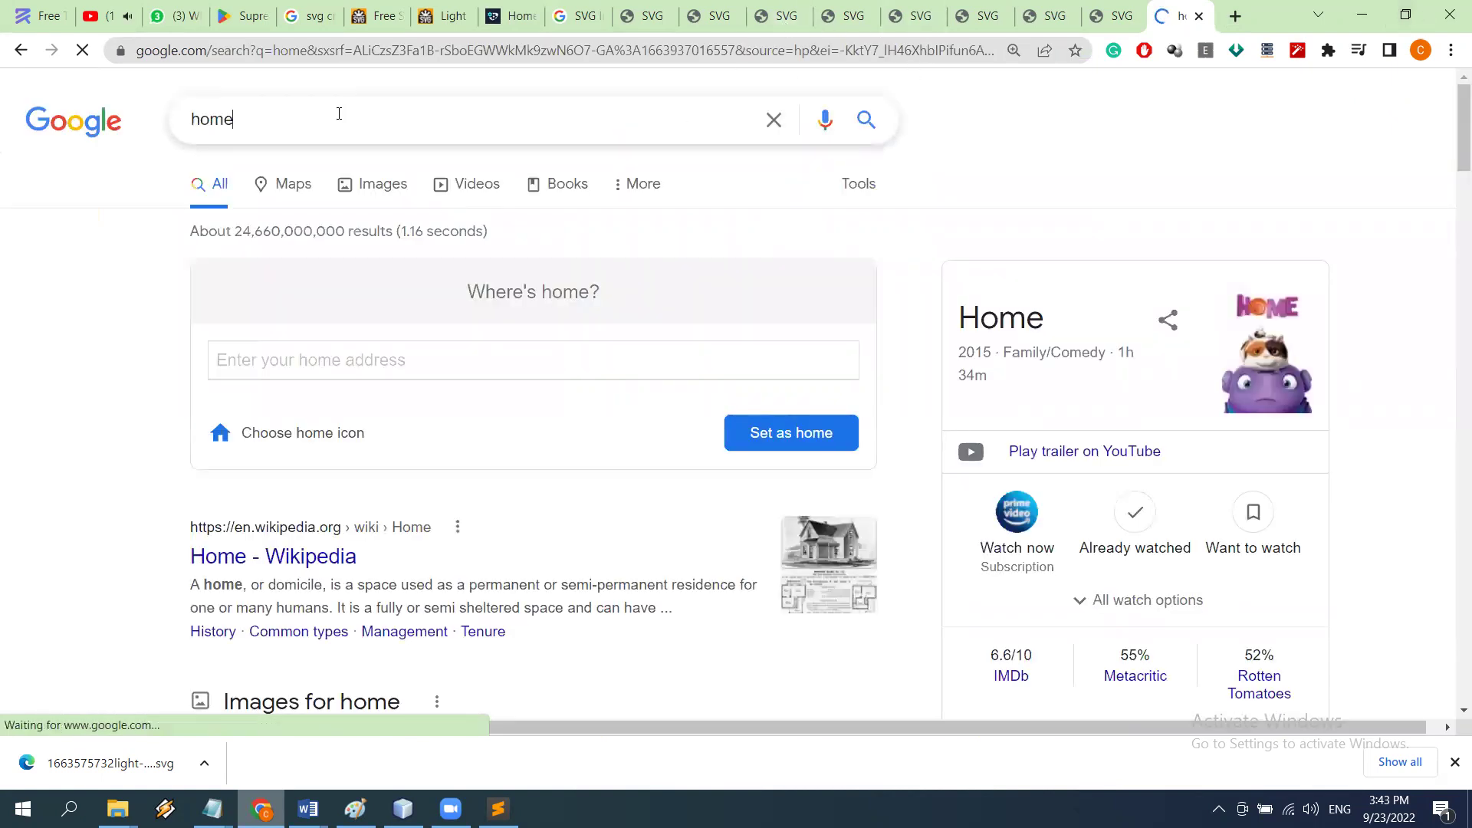
text(clipart)
key(Return)
click(295, 191)
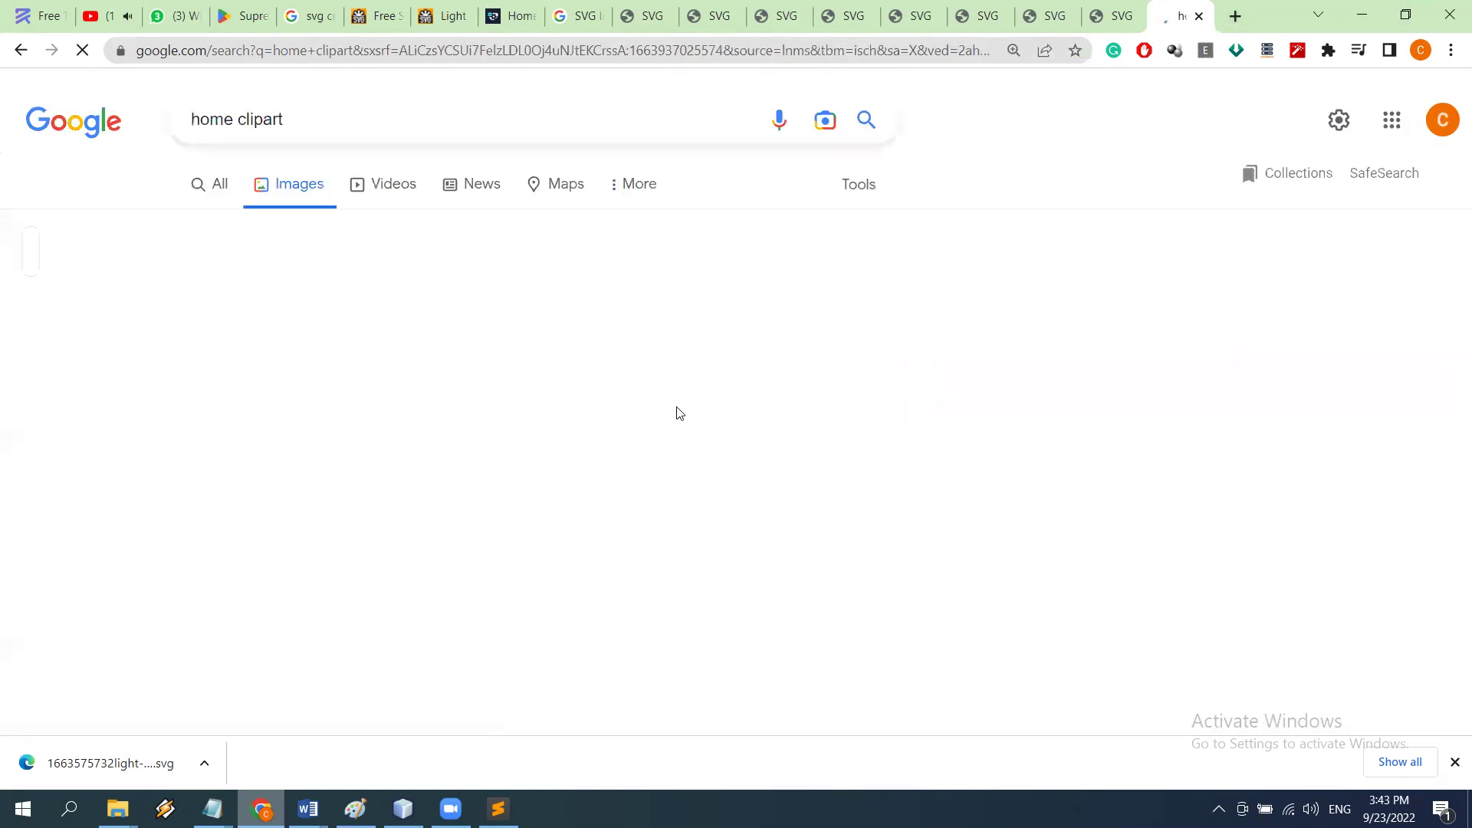
Step: Open the iStock outline house and the red-roofed house with yellow windows in new tabs, and view the red-roofed one
scroll(171, 392, down, 4)
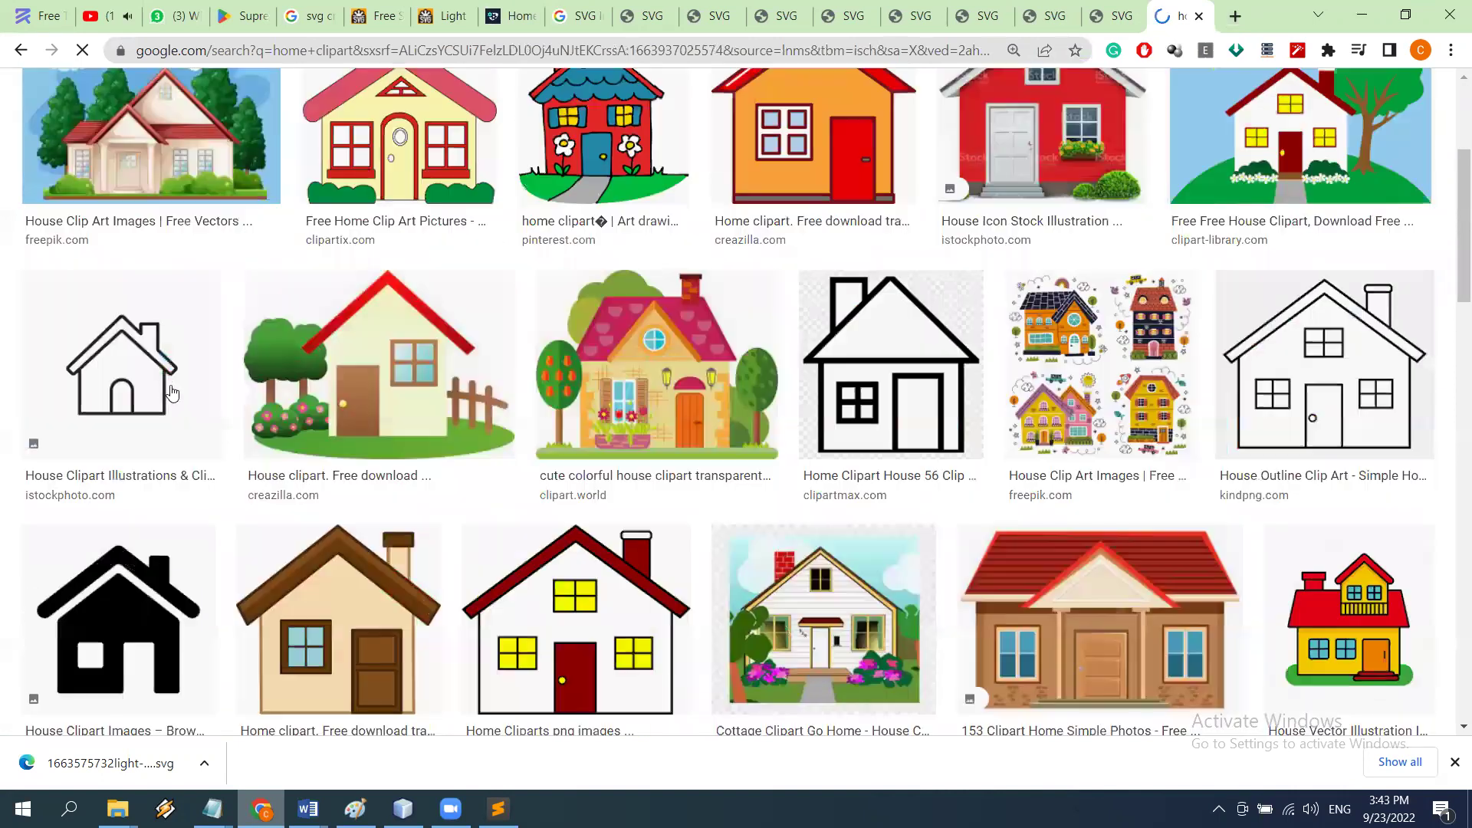
right_click(164, 354)
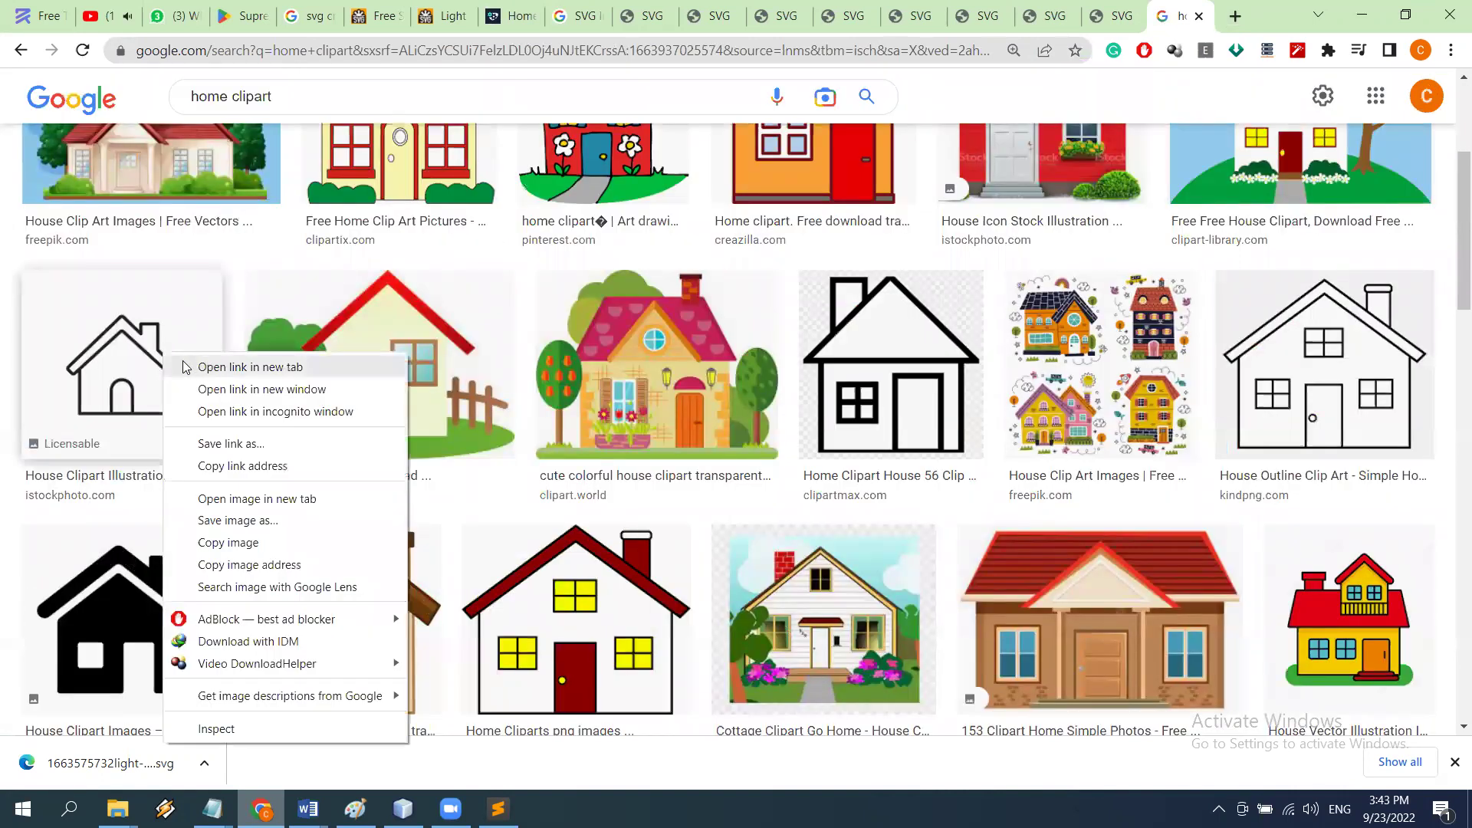
click(185, 367)
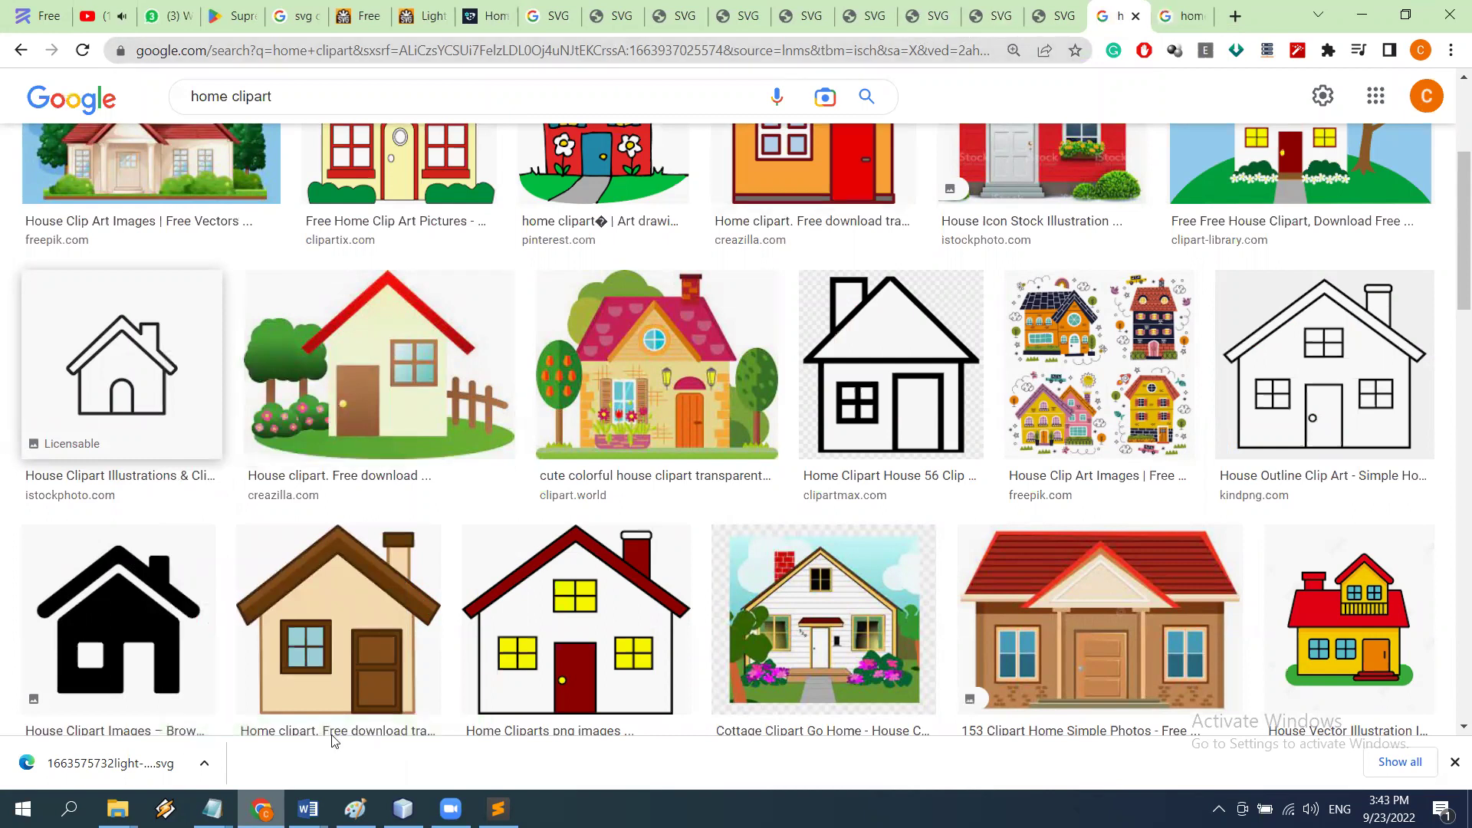
right_click(580, 606)
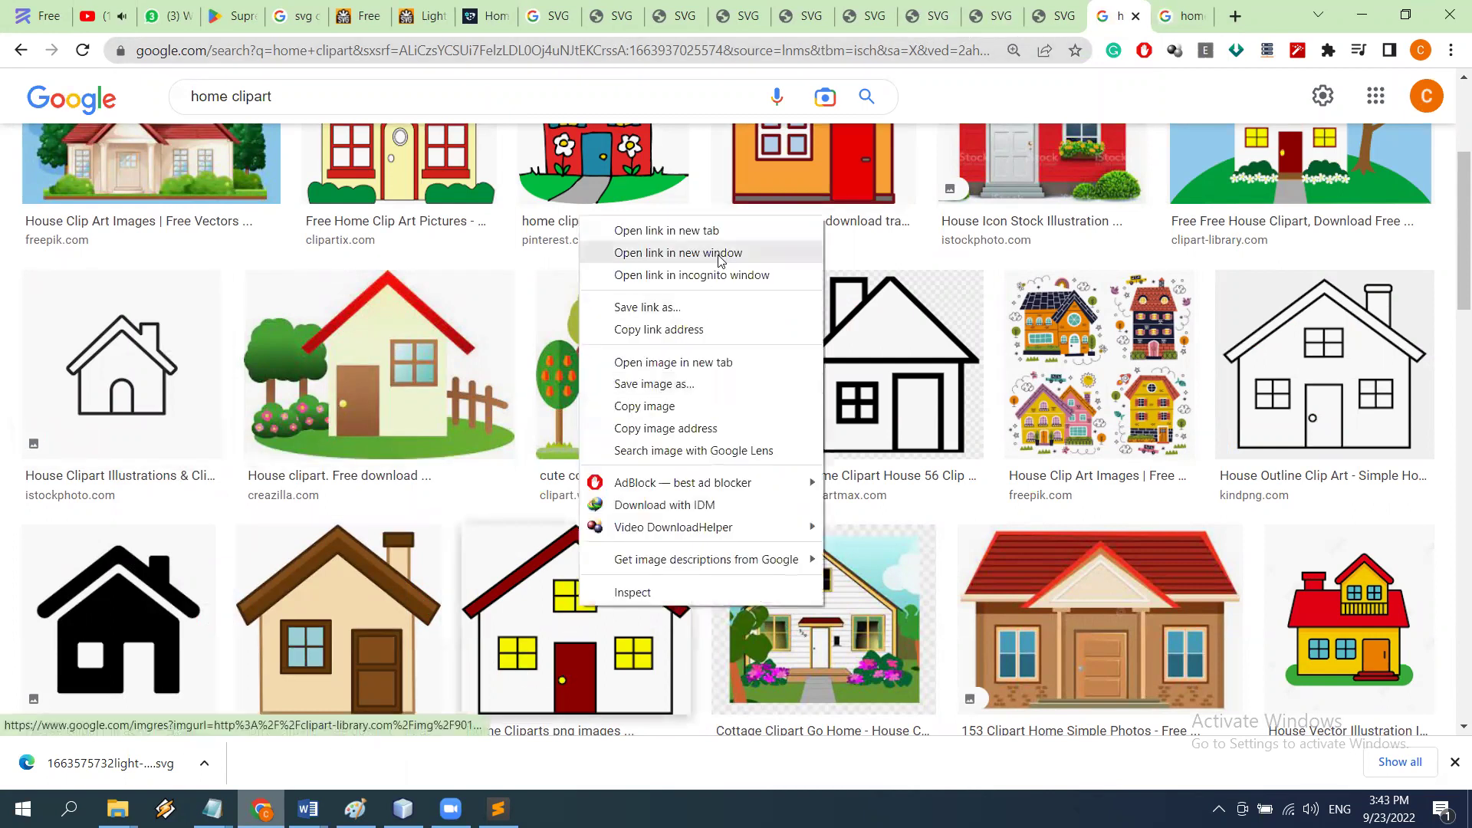
click(690, 231)
click(1187, 16)
Step: Save the red-roofed house image as a PNG named "home" in the svg folder on the Desktop
right_click(801, 259)
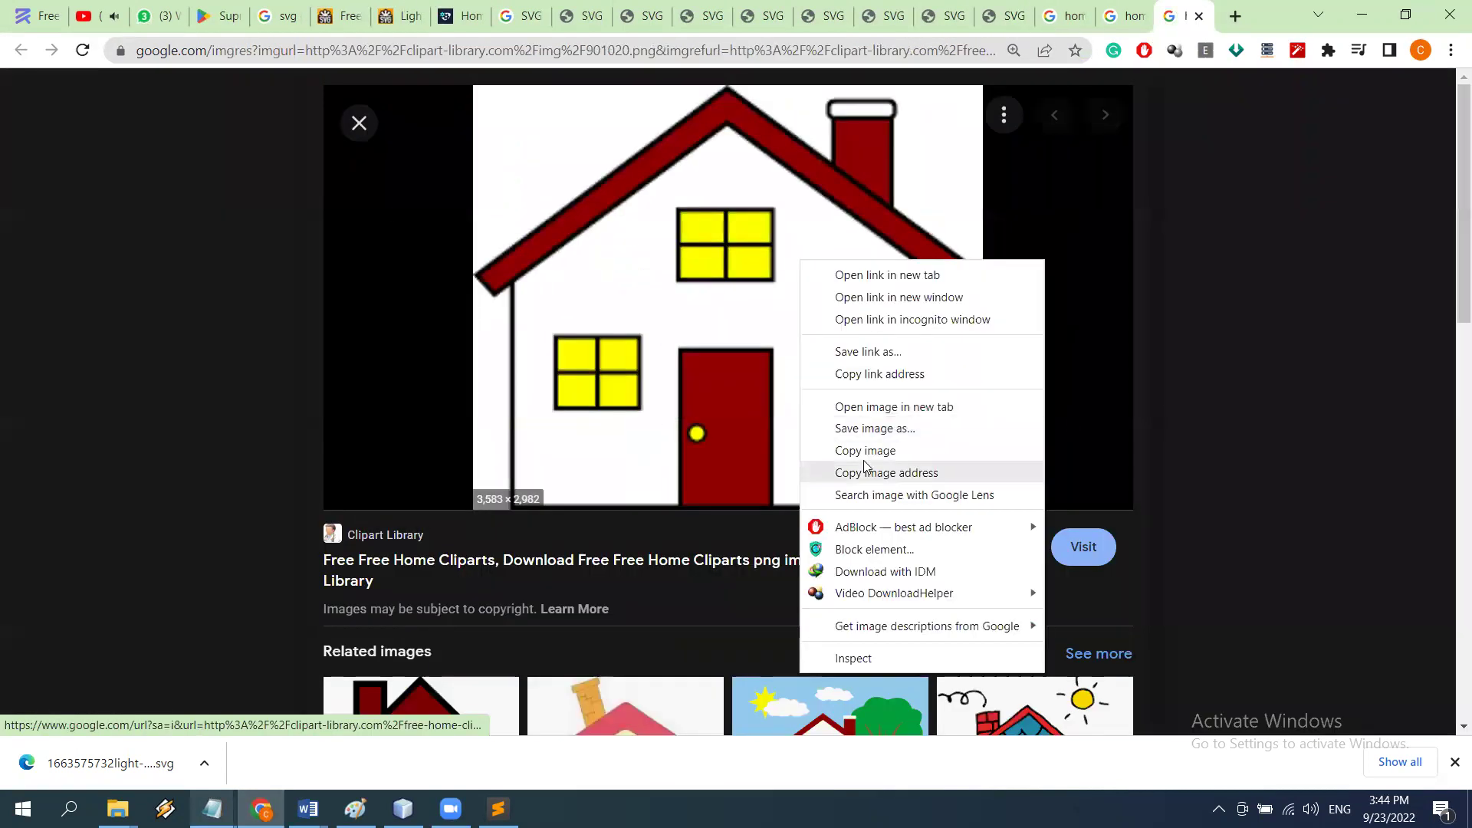
click(875, 428)
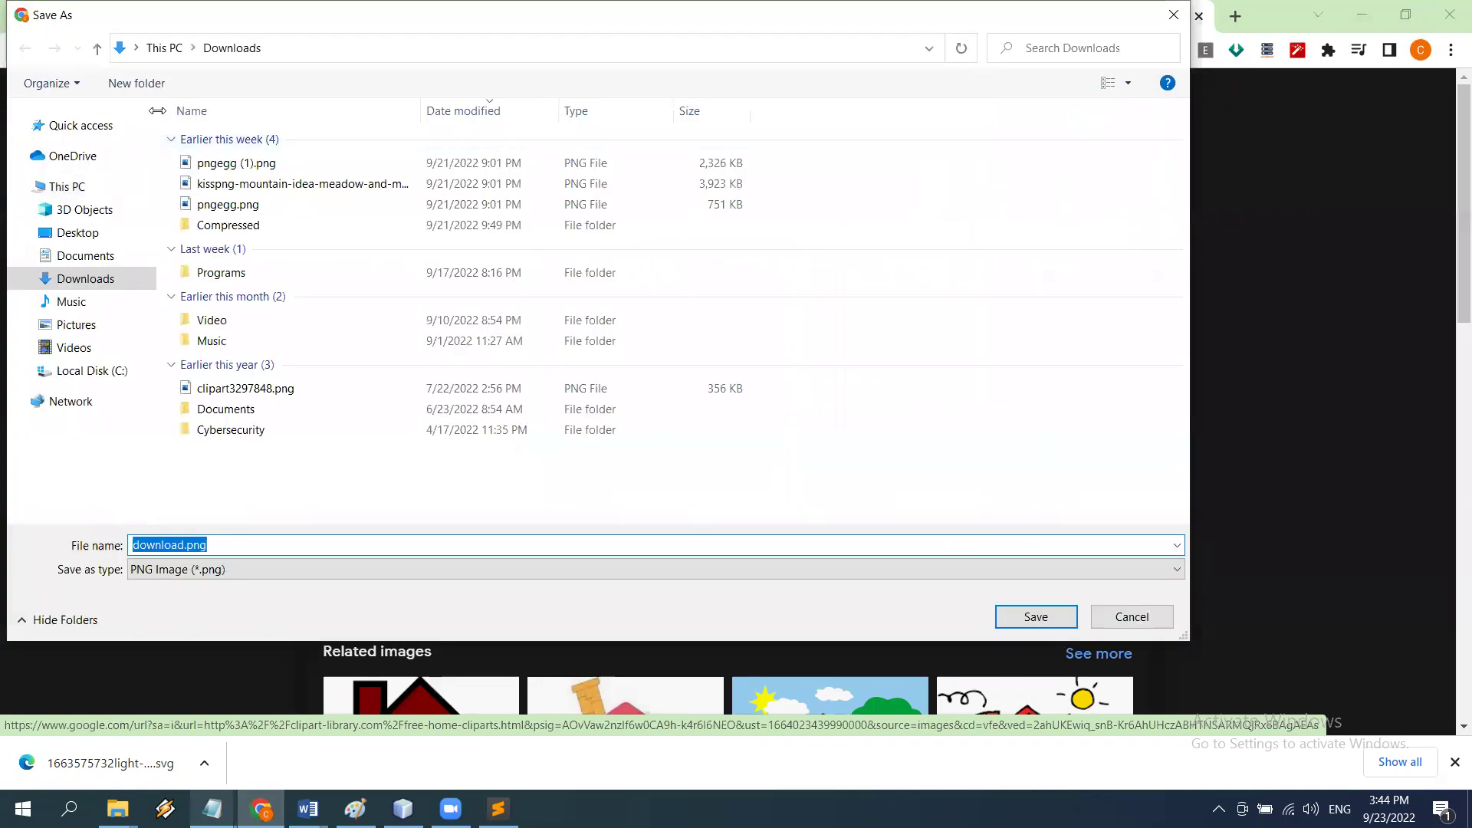
click(134, 48)
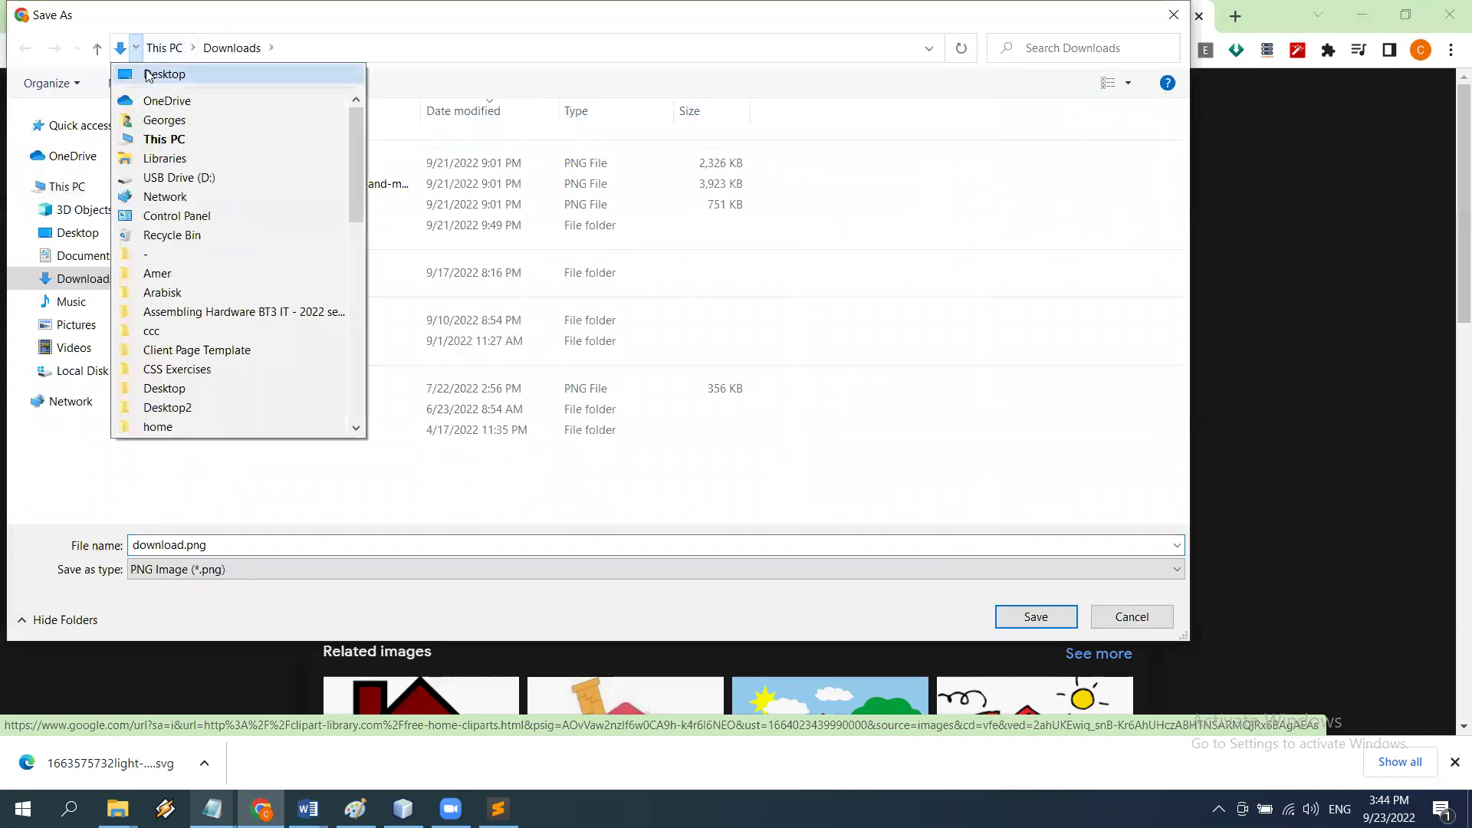
click(145, 74)
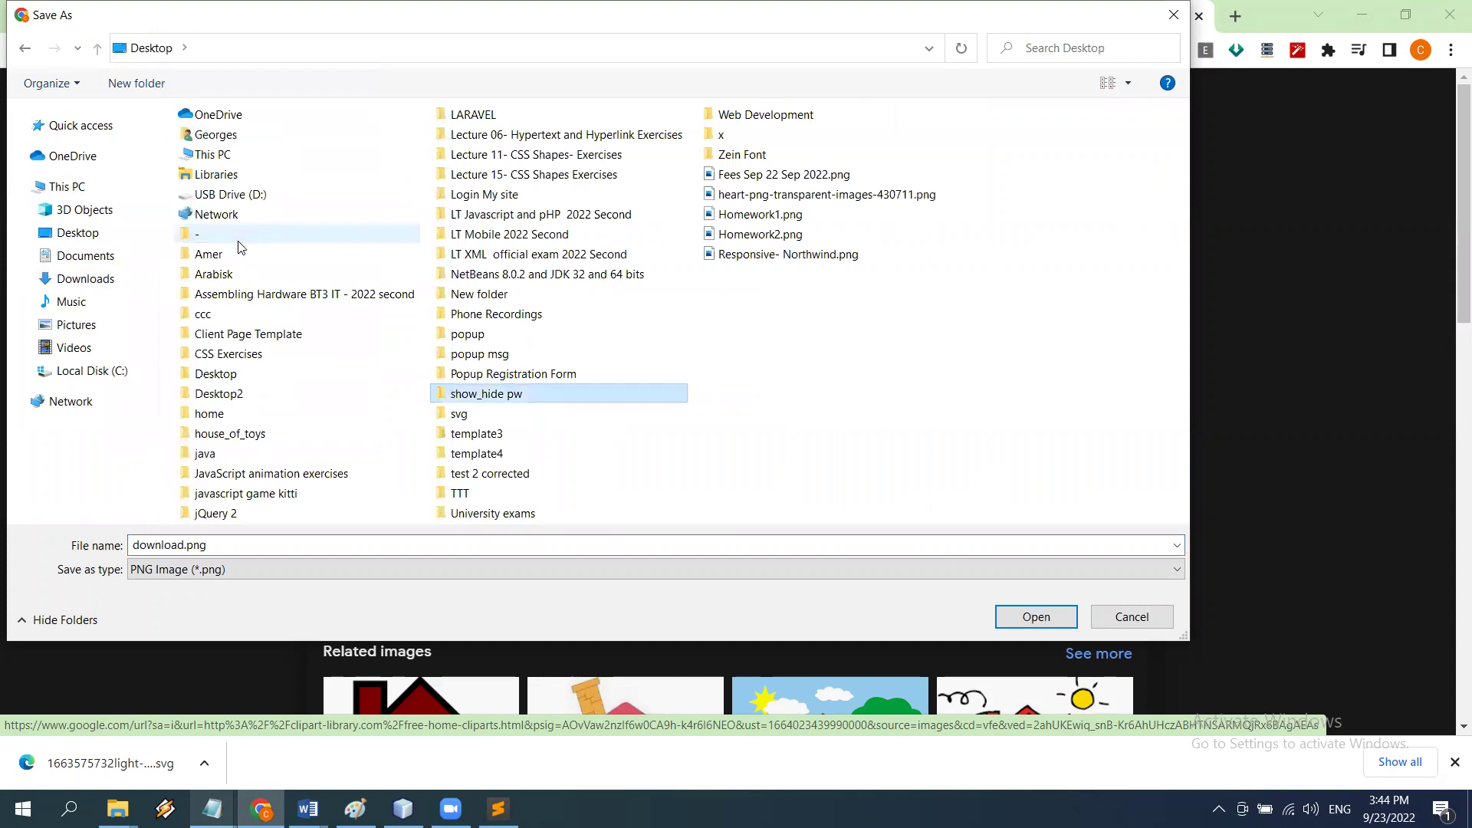
double_click(459, 414)
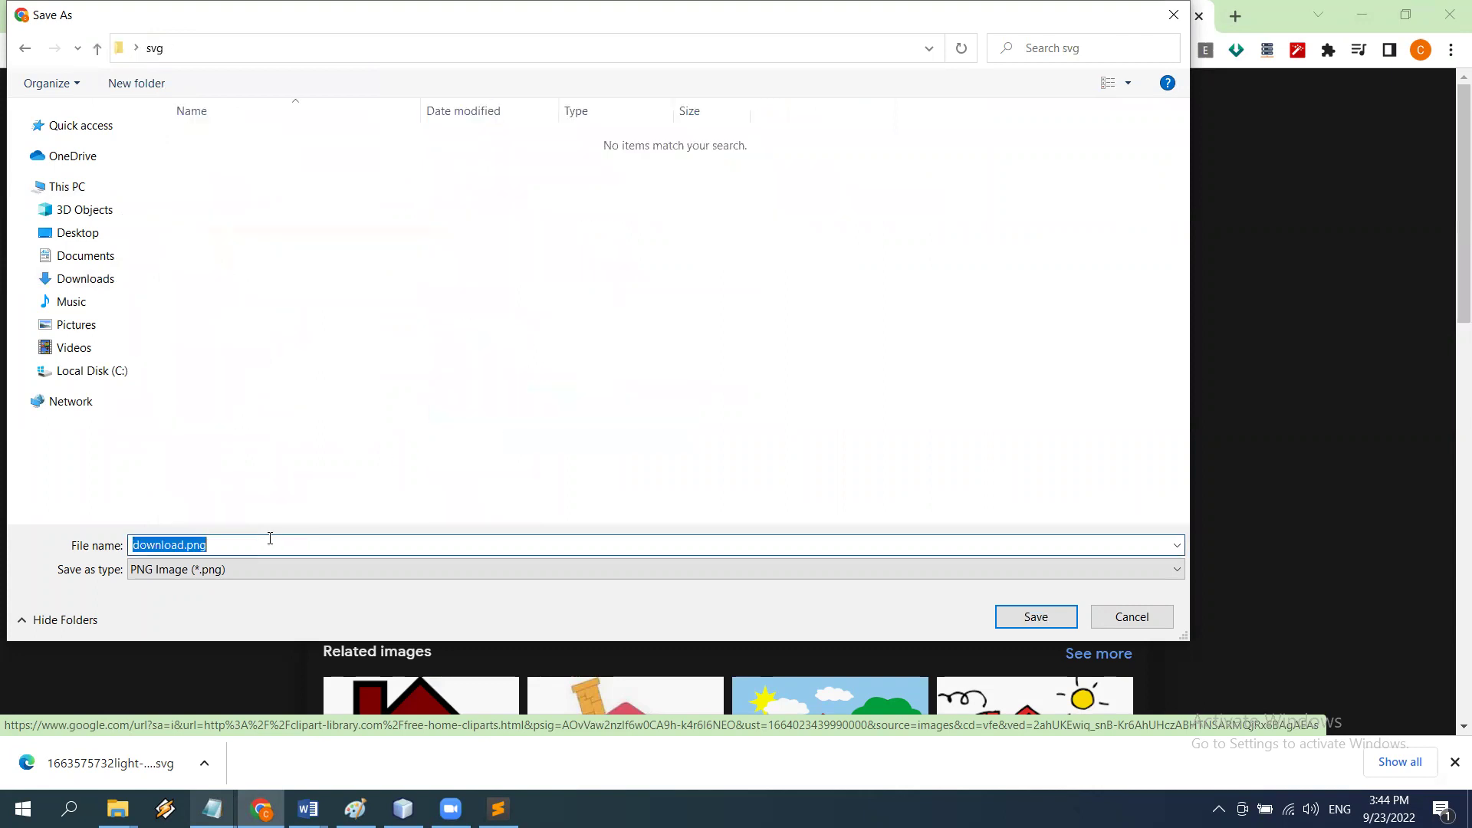
text(home)
key(Return)
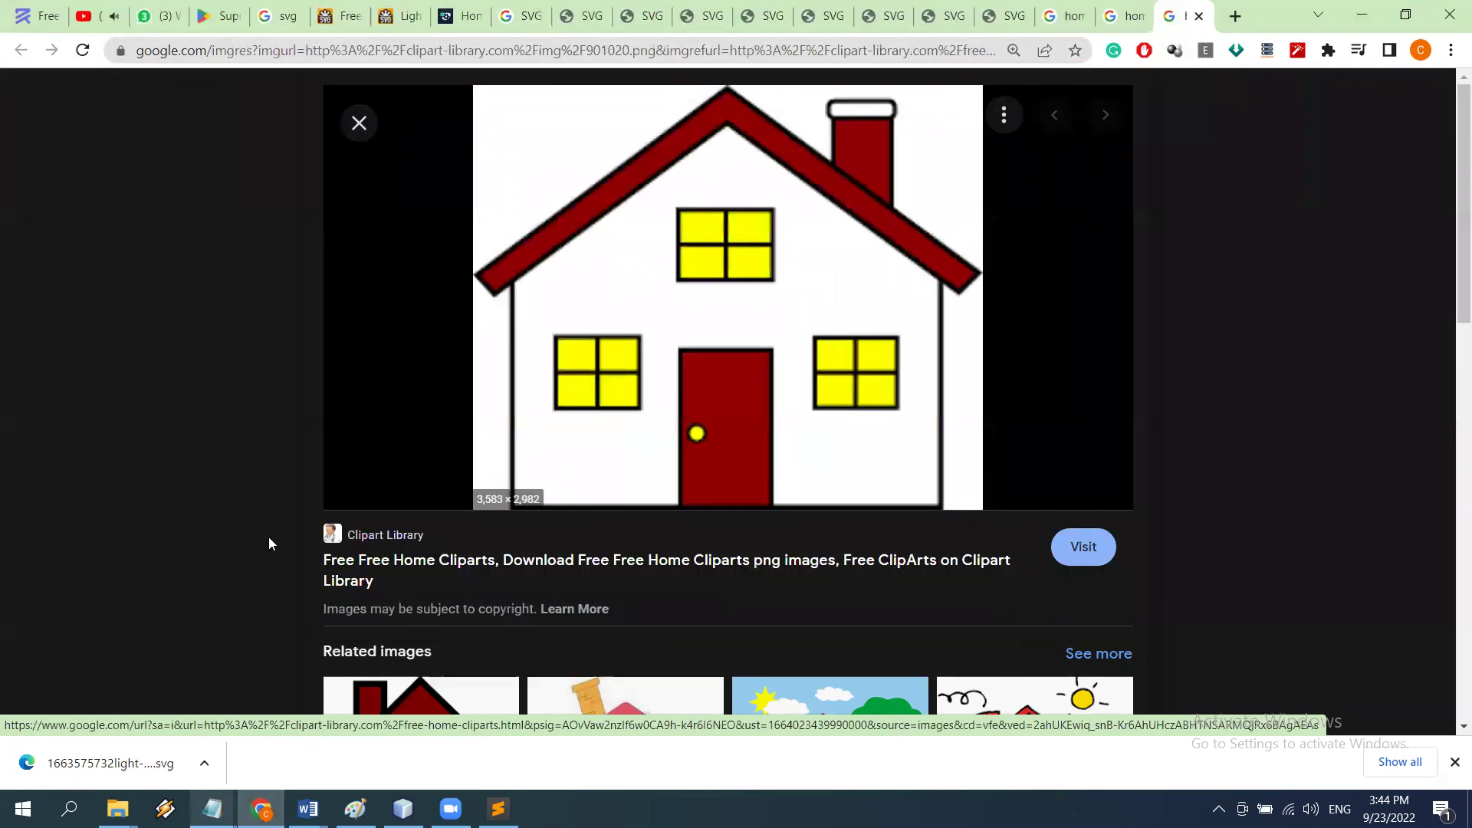
Step: Close both house image tabs and the image search tab, and return to the SVGator Home project
click(1200, 17)
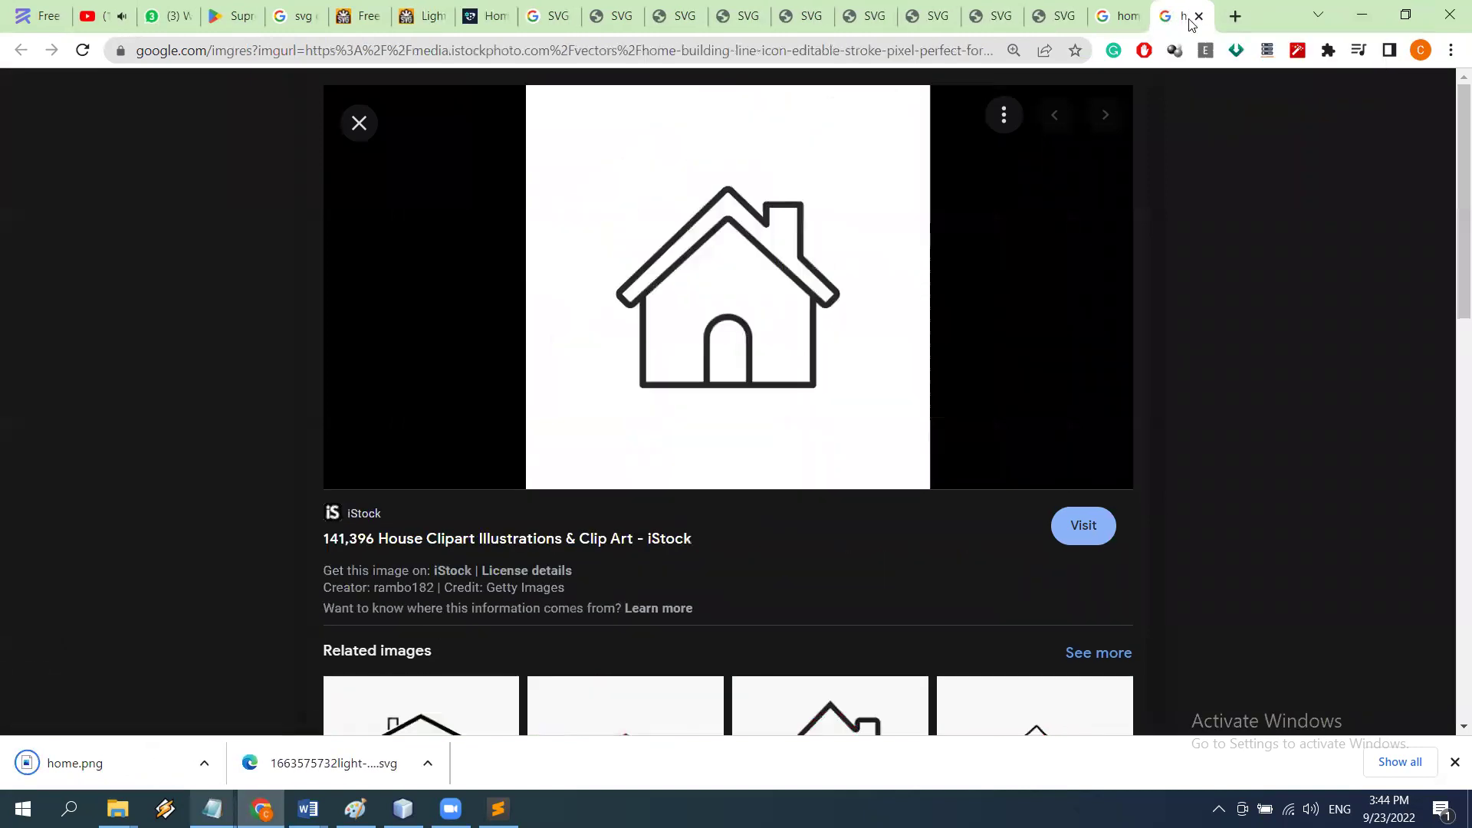
click(1199, 17)
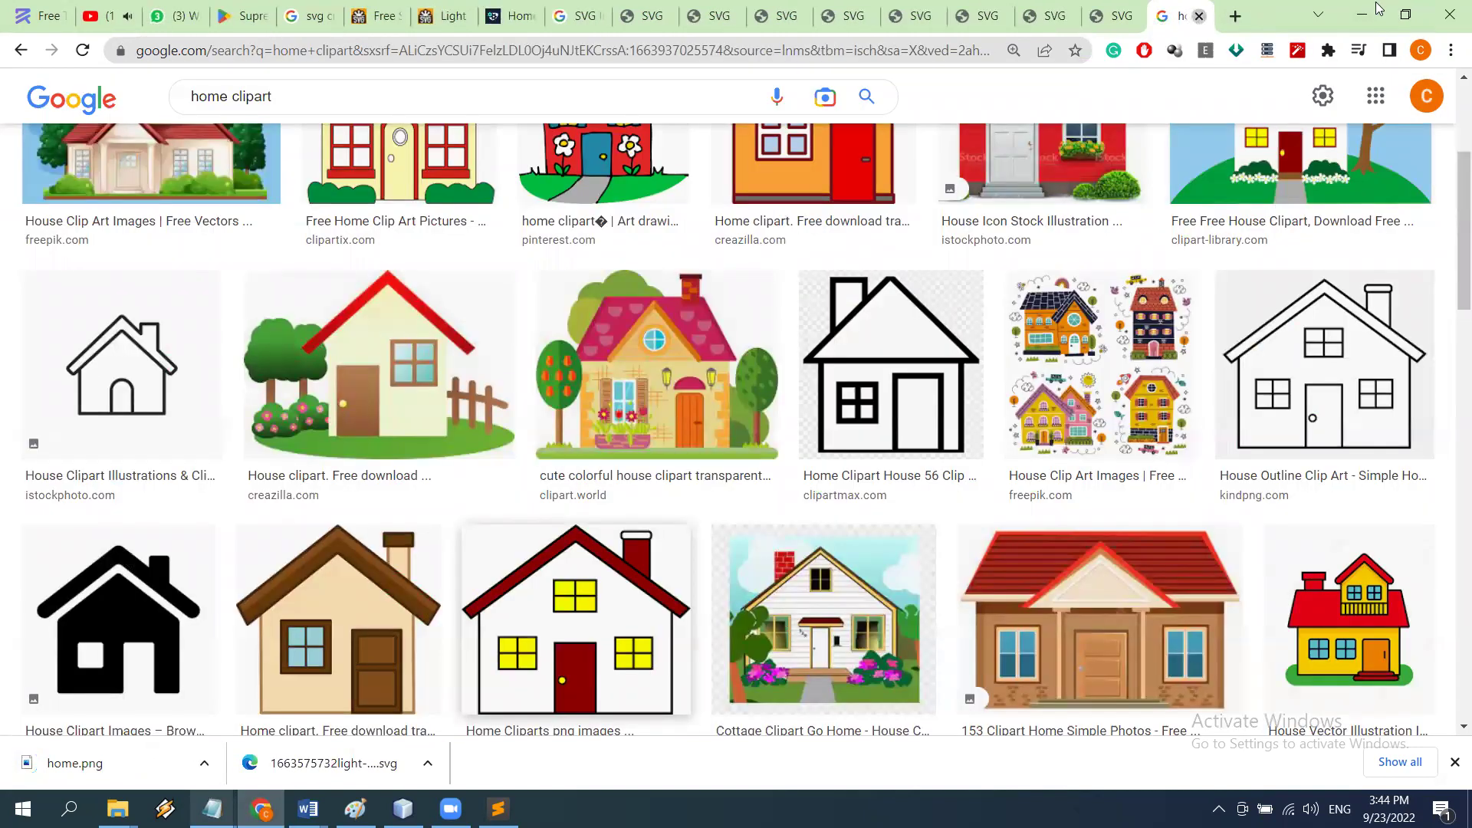
click(1199, 17)
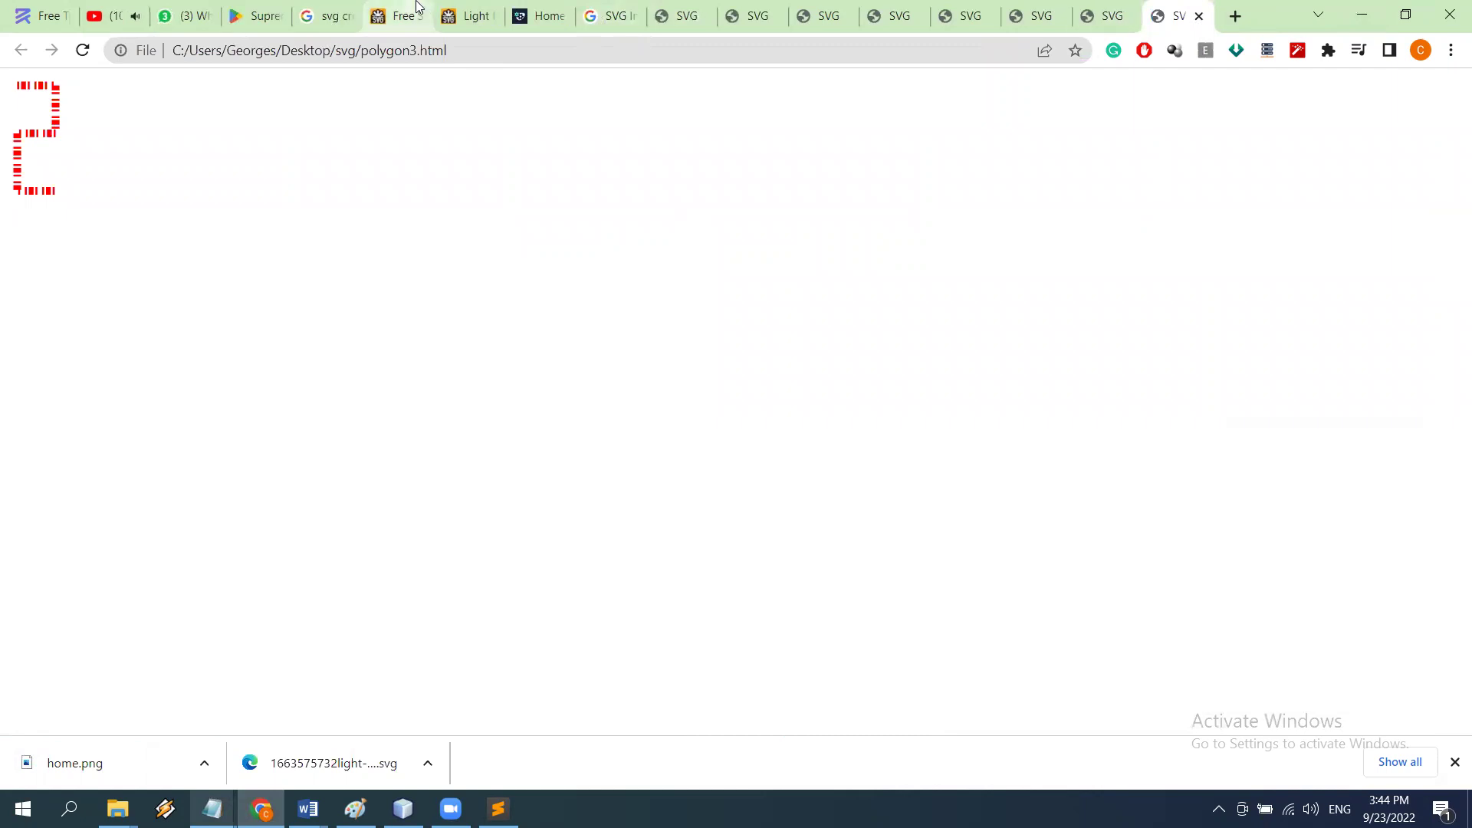
mouse_move(1109, 12)
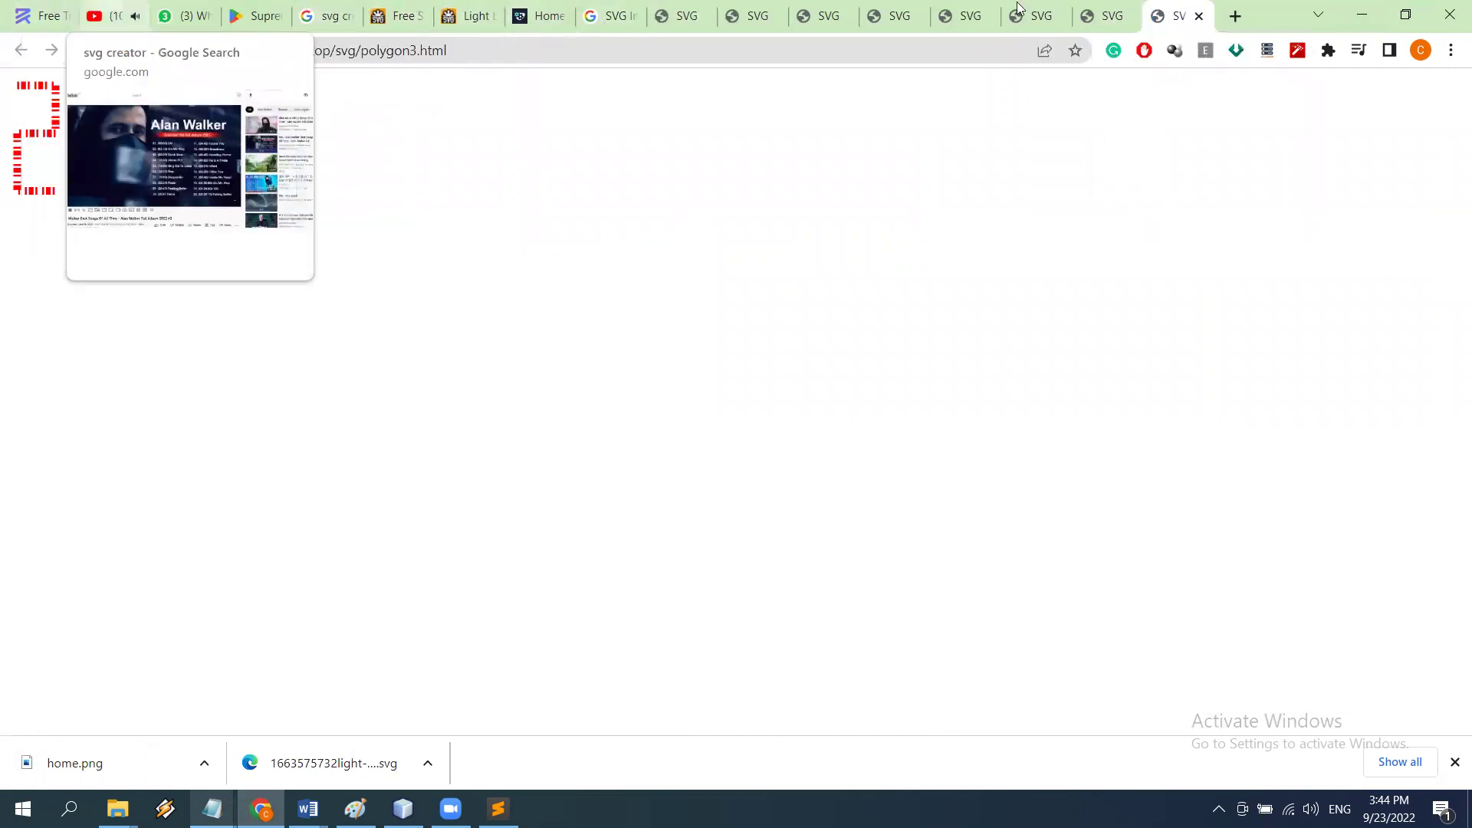
click(536, 15)
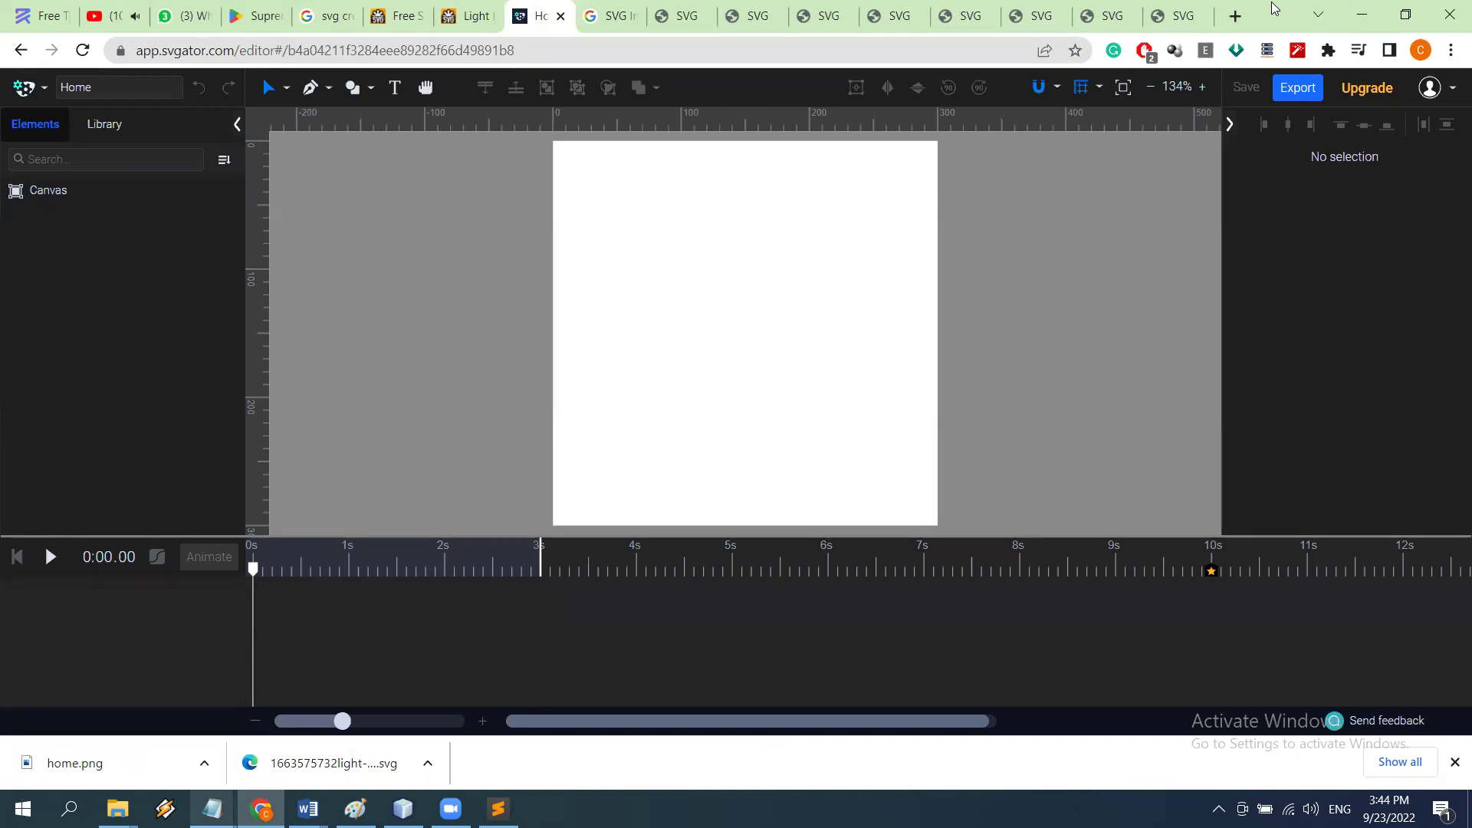
Step: Close Sublime Text and open home.png from the svg folder in its own Chrome tab, with the browser maximized
double_click(1273, 9)
click(675, 37)
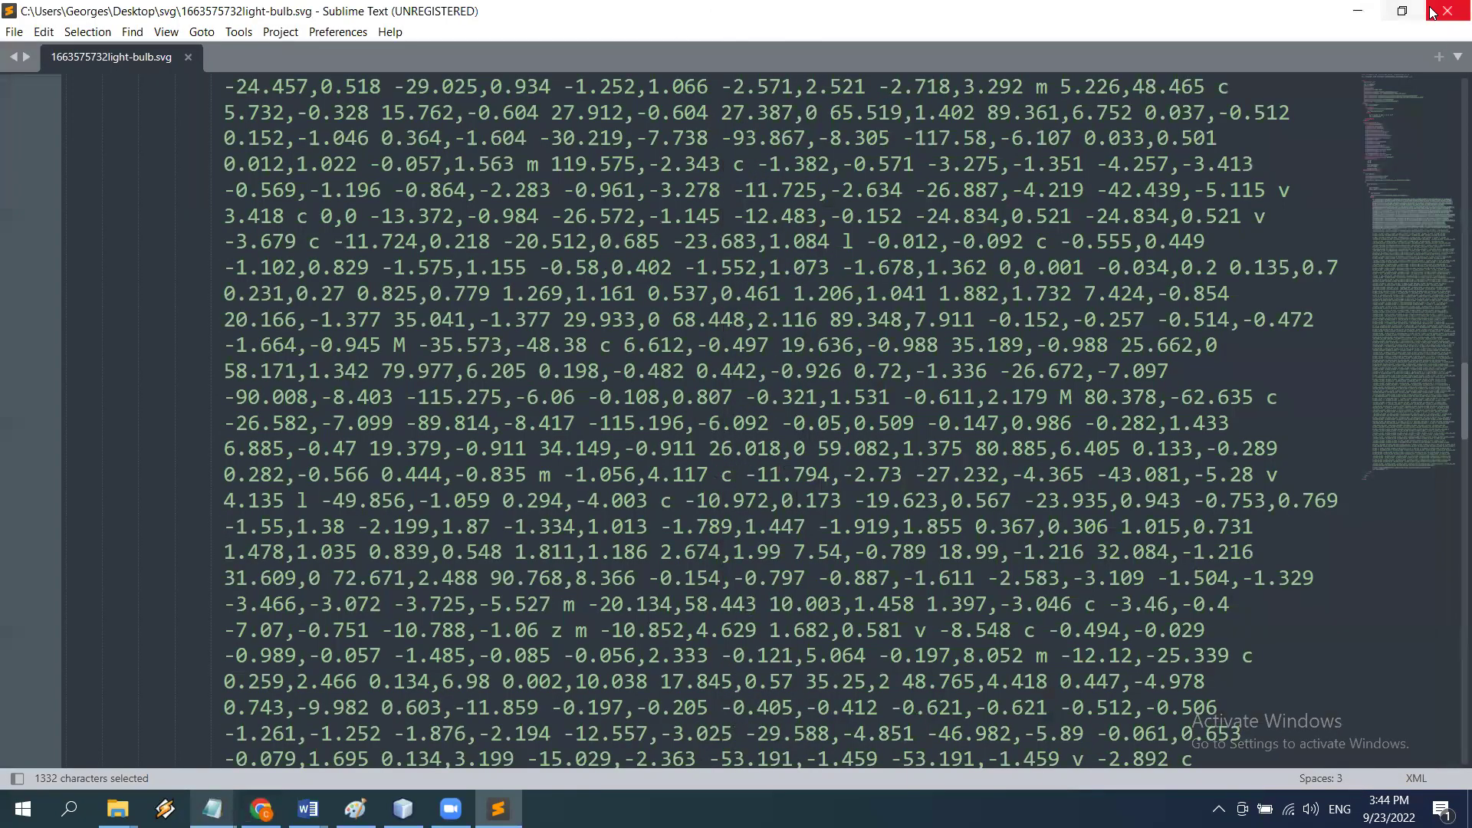
key(alt+F4)
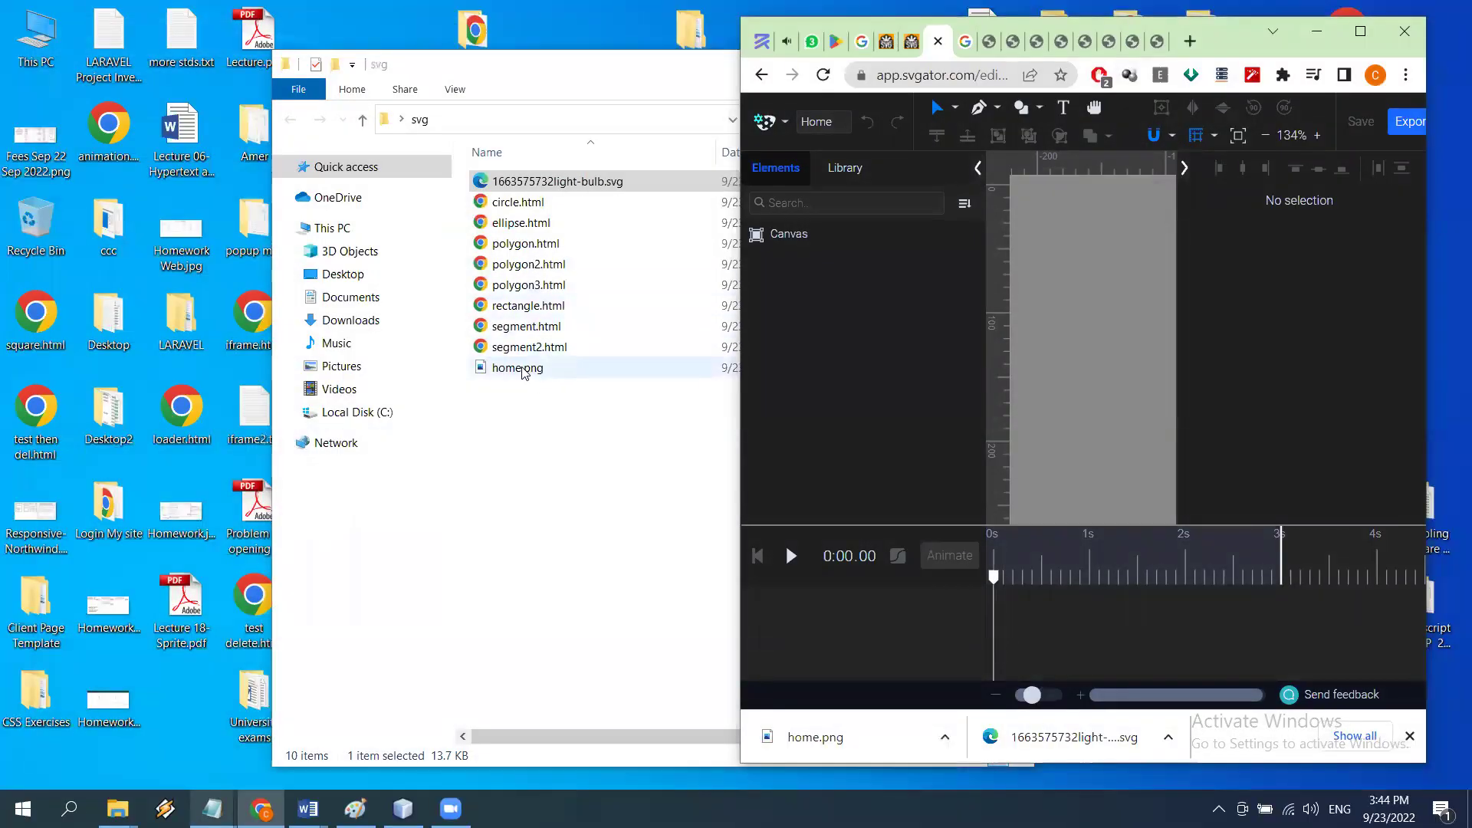
drag(517, 367, 1121, 279)
click(1361, 31)
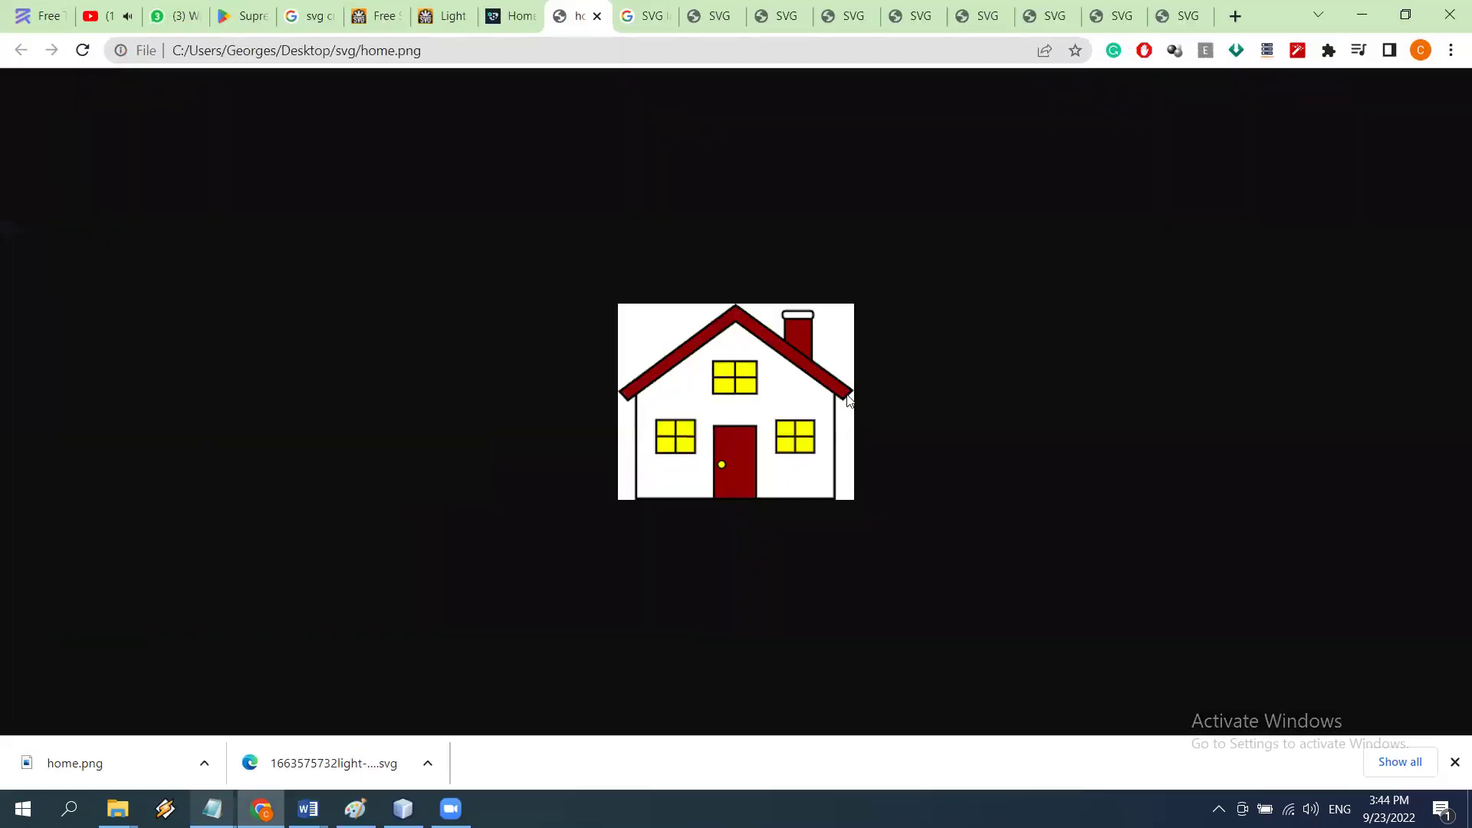
Step: Return from the house image to the SVGator Home project's blank canvas
click(503, 15)
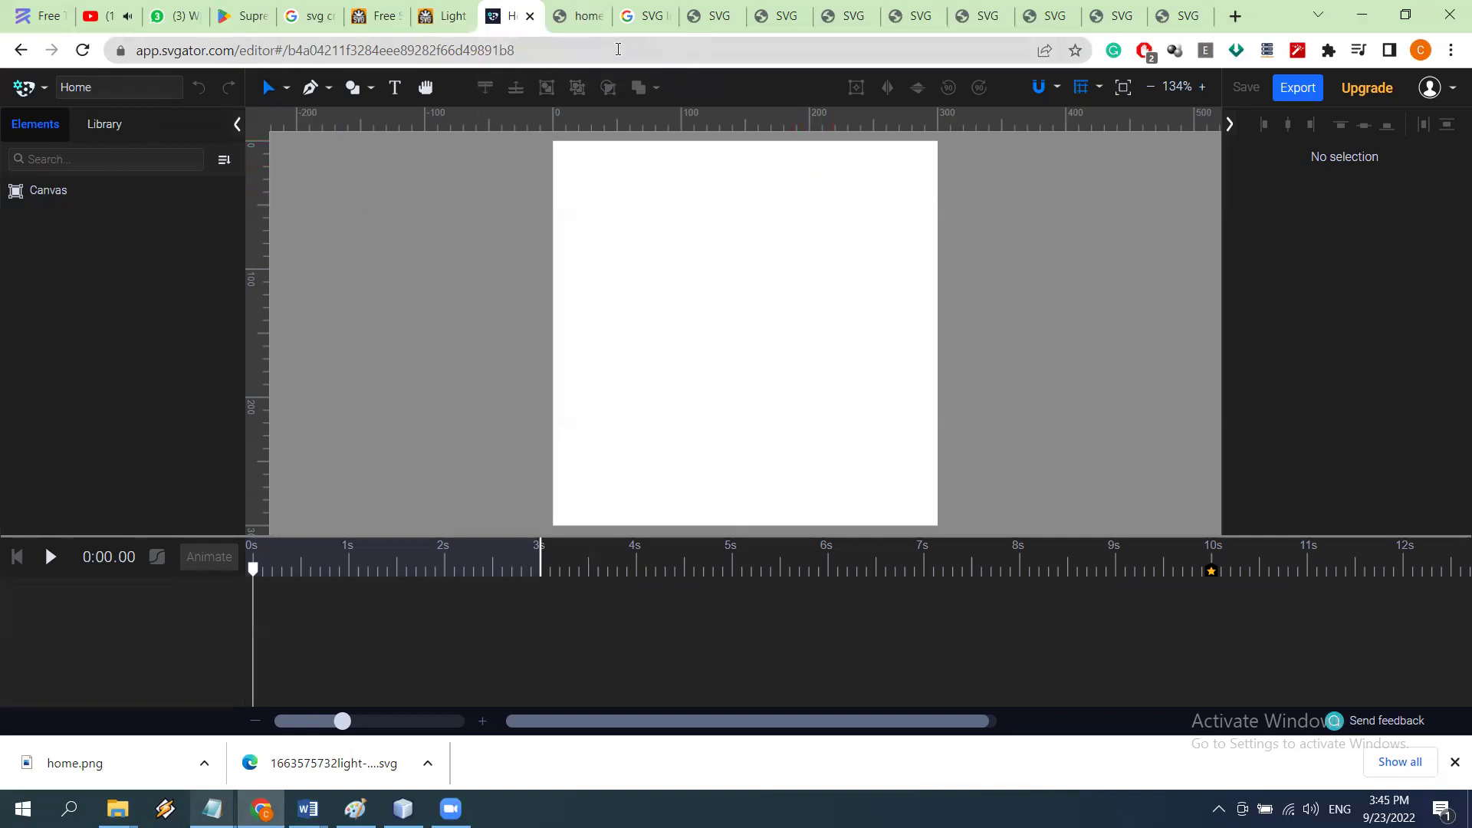
mouse_move(583, 29)
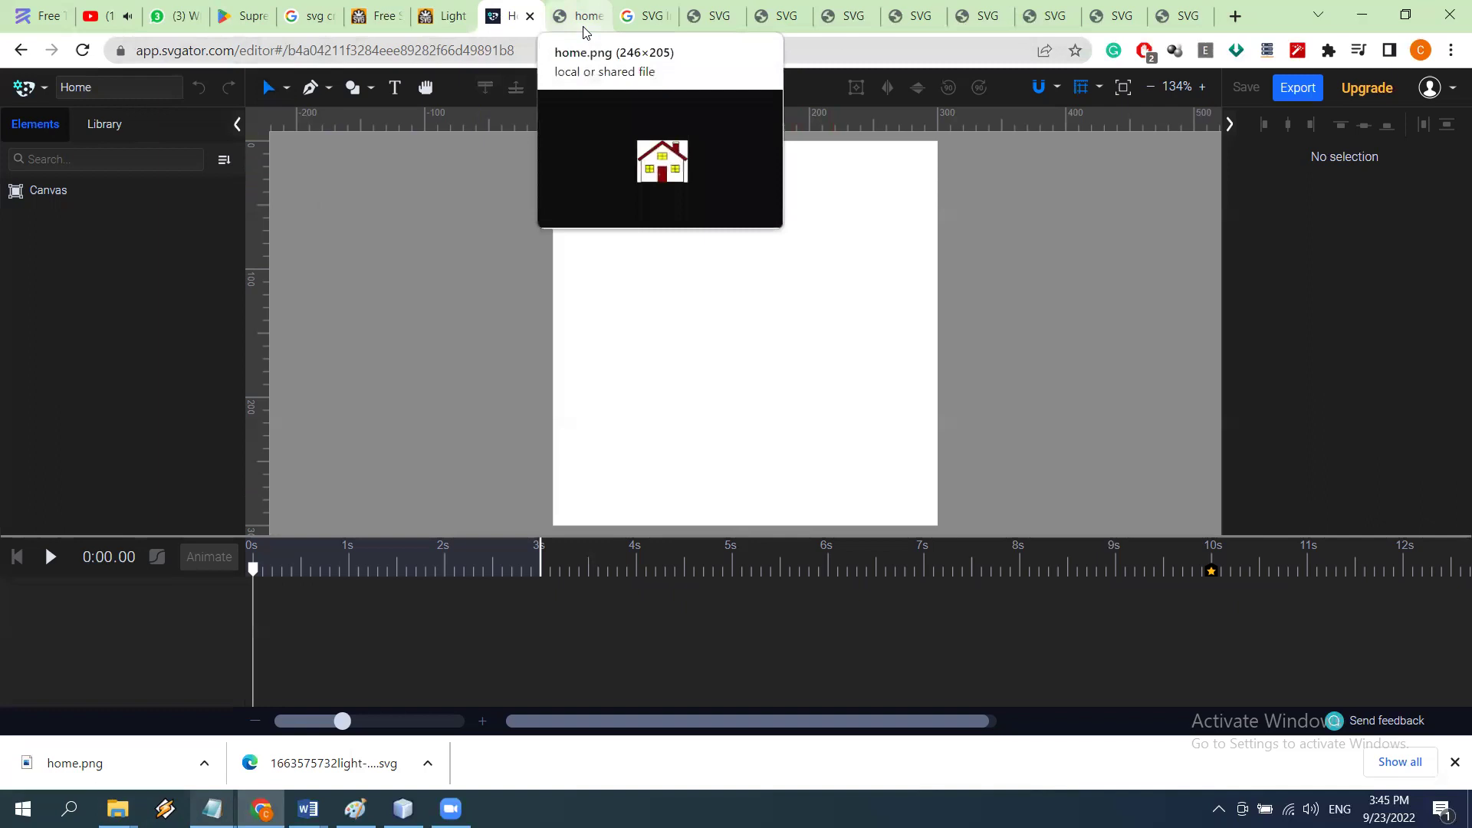